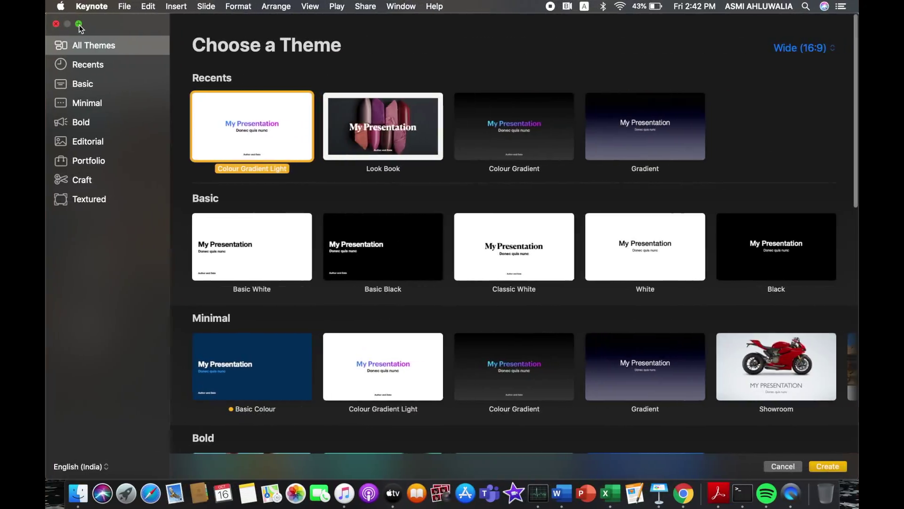
# Browse the theme chooser's categories: Recents, Basic, Minimal, Textured, Craft and Editorial
pyautogui.click(79, 24)
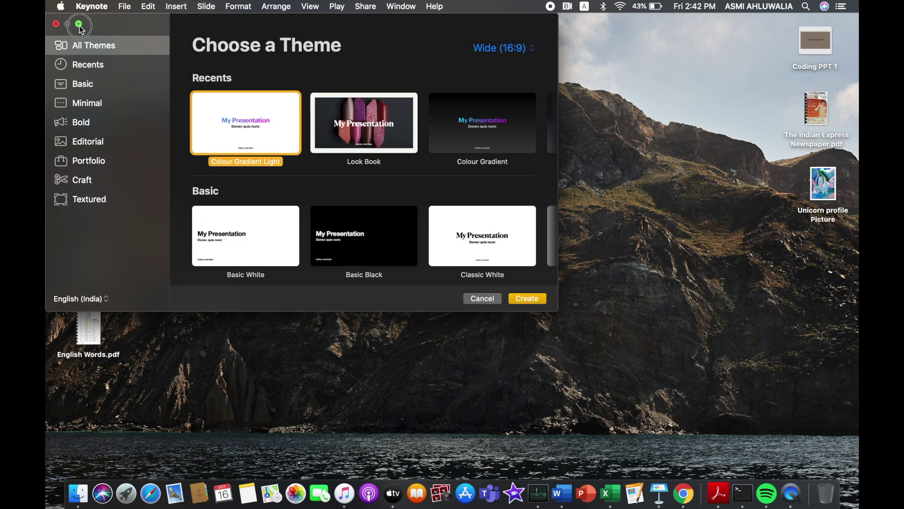
pyautogui.click(79, 24)
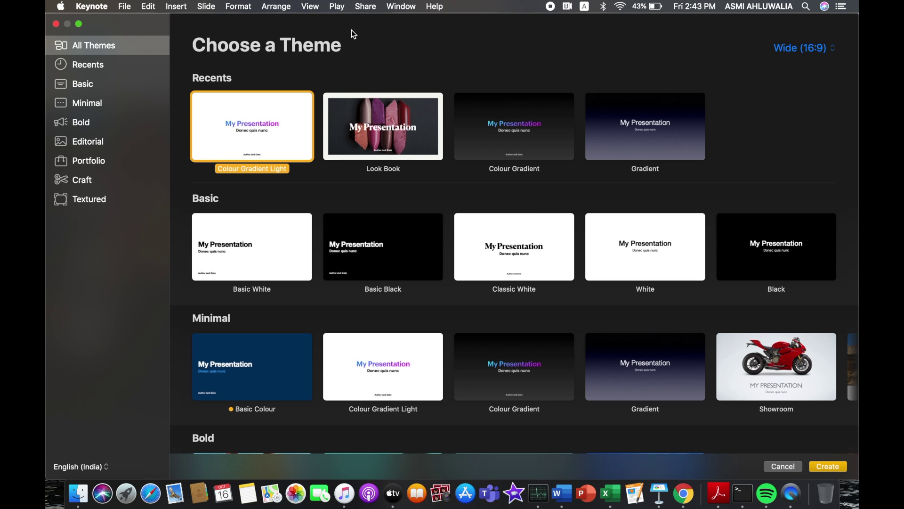
pyautogui.scroll(-10, 627, 80)
pyautogui.scroll(-10, 626, 80)
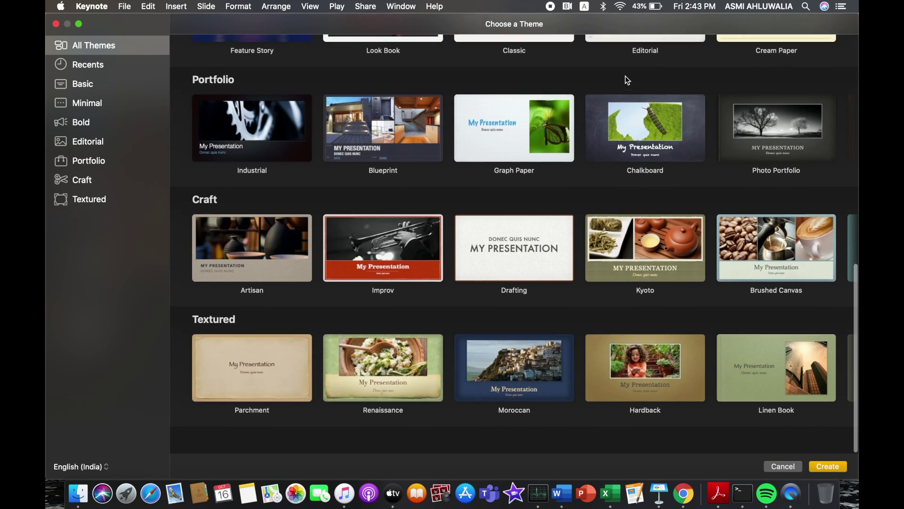
pyautogui.scroll(15, 612, 70)
pyautogui.click(115, 63)
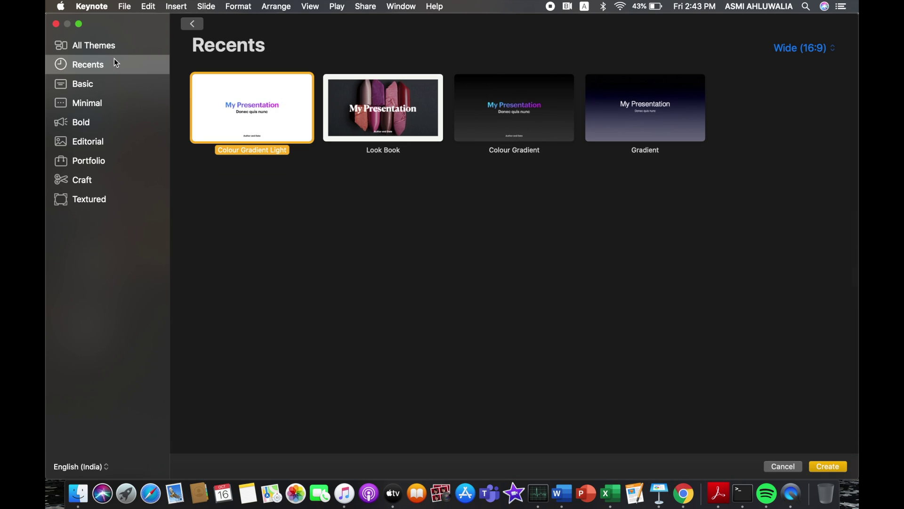
pyautogui.click(87, 87)
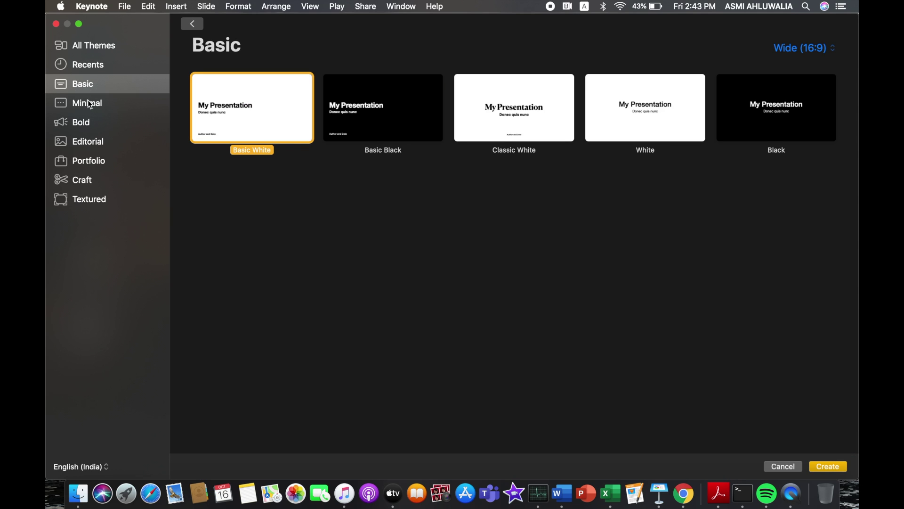
pyautogui.click(90, 105)
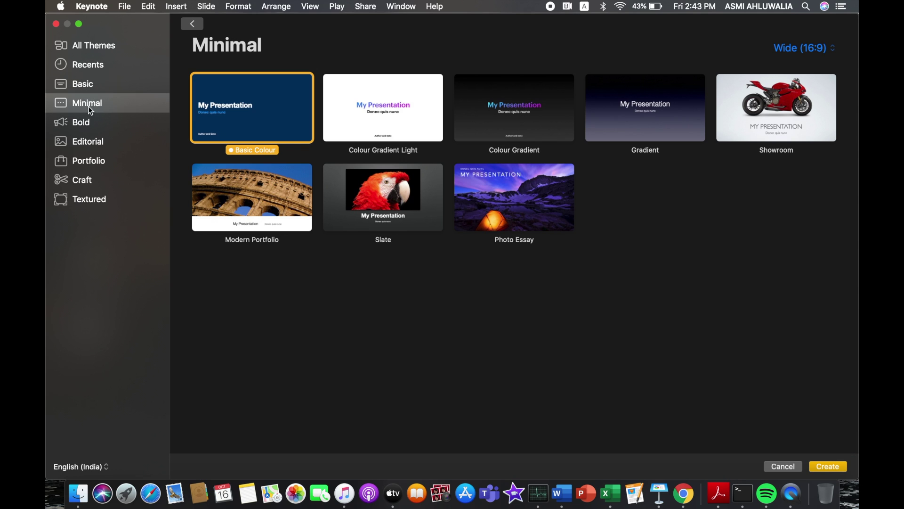
pyautogui.click(80, 200)
pyautogui.click(79, 178)
pyautogui.click(86, 142)
pyautogui.click(95, 67)
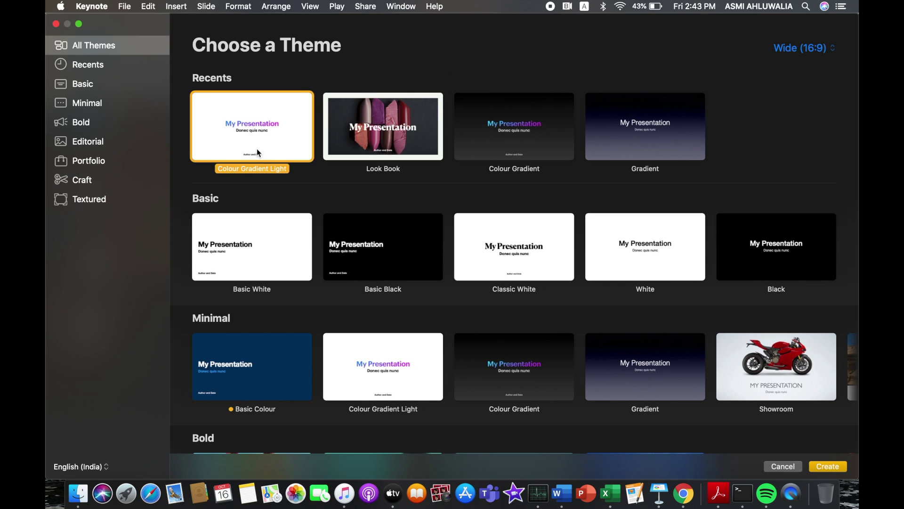
# Create a Colour Gradient Light deck titled 'Keynote', with a teal top gradient colour
pyautogui.doubleClick(292, 122)
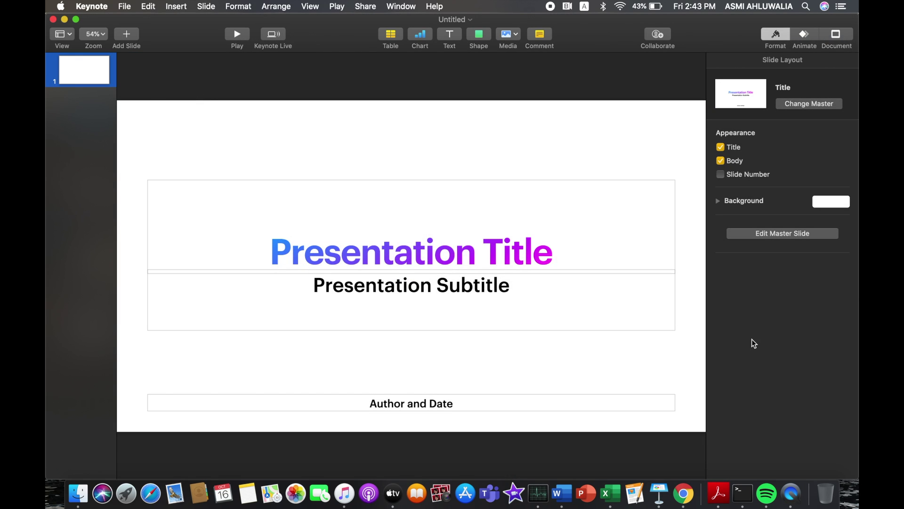
pyautogui.doubleClick(495, 258)
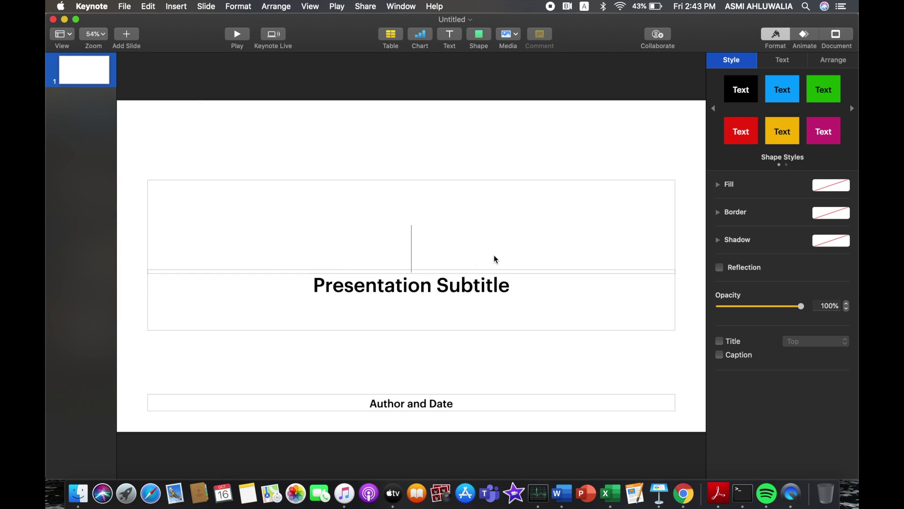
pyautogui.click(785, 66)
pyautogui.click(737, 267)
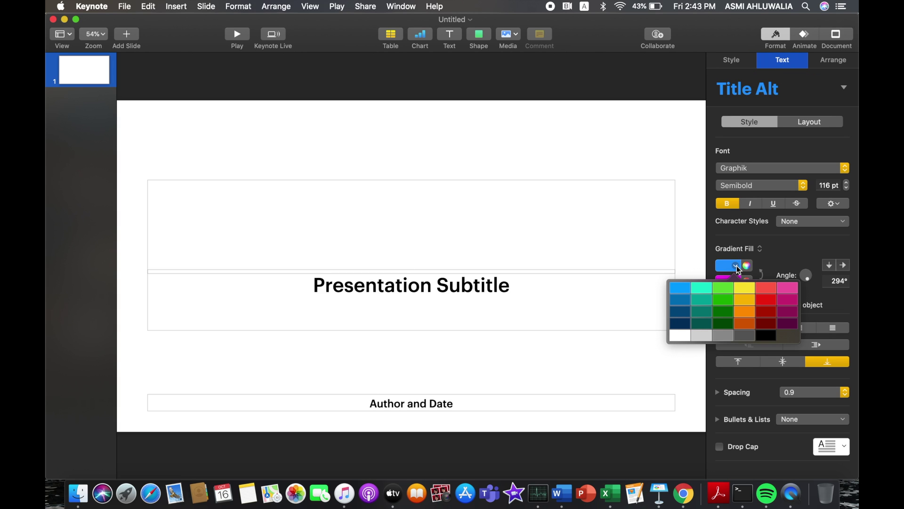
pyautogui.click(701, 287)
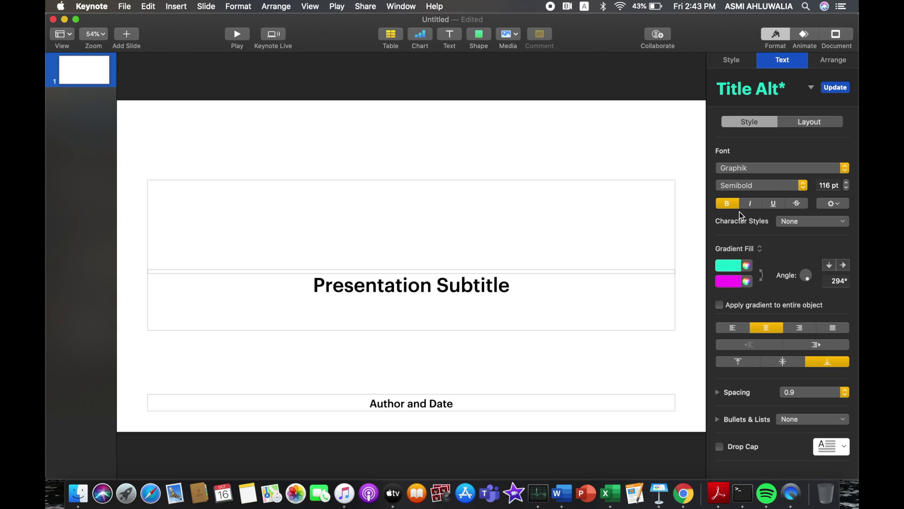
pyautogui.write('K')
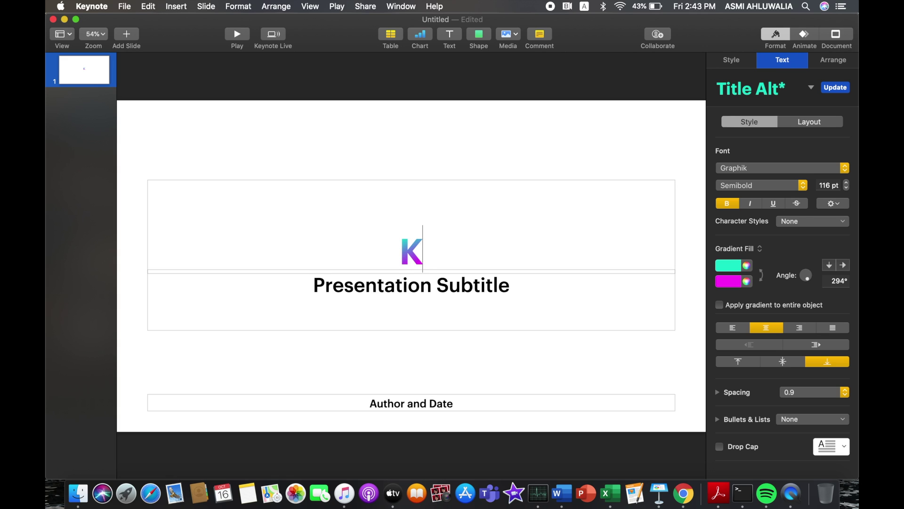
pyautogui.write('eynote')
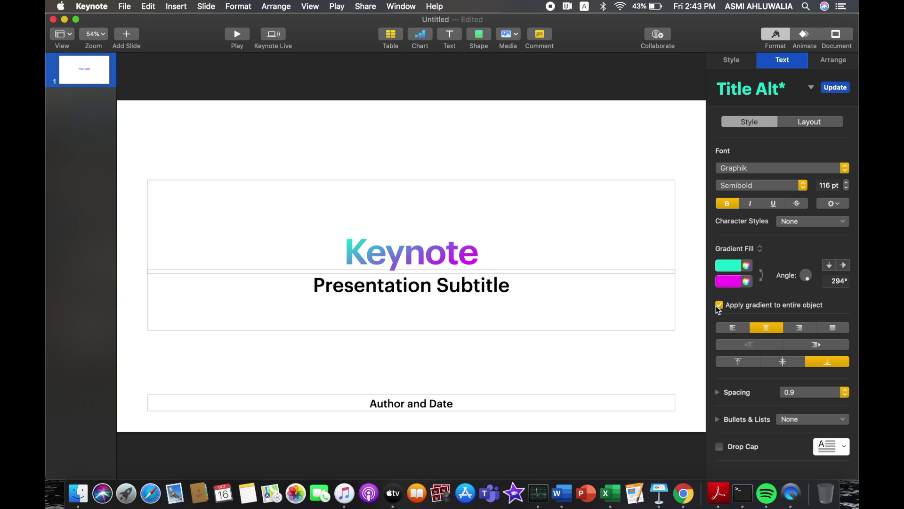
# Enter 'Asmi Ahluwalia' as the title slide's subtitle
pyautogui.click(501, 293)
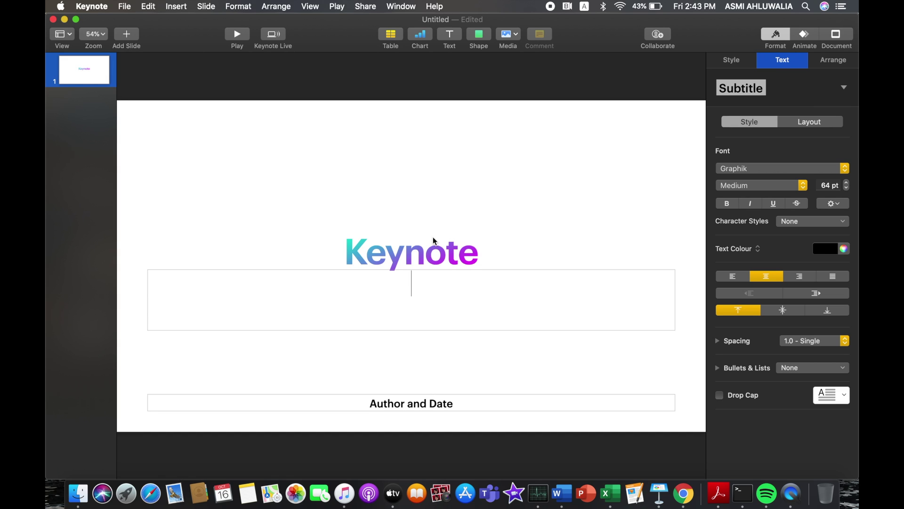
pyautogui.write('Asmi aH')
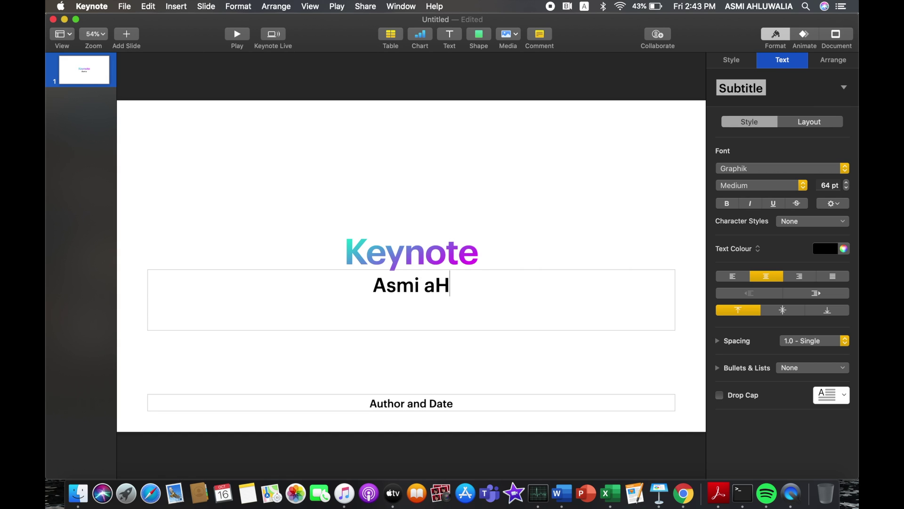
pyautogui.press('BackSpace')
pyautogui.press('BackSpace')
pyautogui.press('BackSpace')
pyautogui.write('Ah')
pyautogui.write('luwla')
pyautogui.press('BackSpace')
pyautogui.press('BackSpace')
pyautogui.write('a')
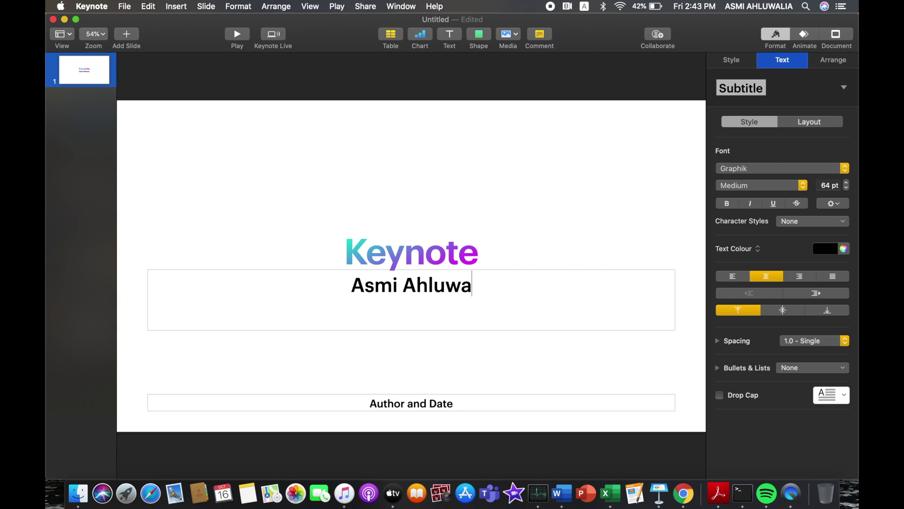
pyautogui.write('lia')
pyautogui.click(458, 403)
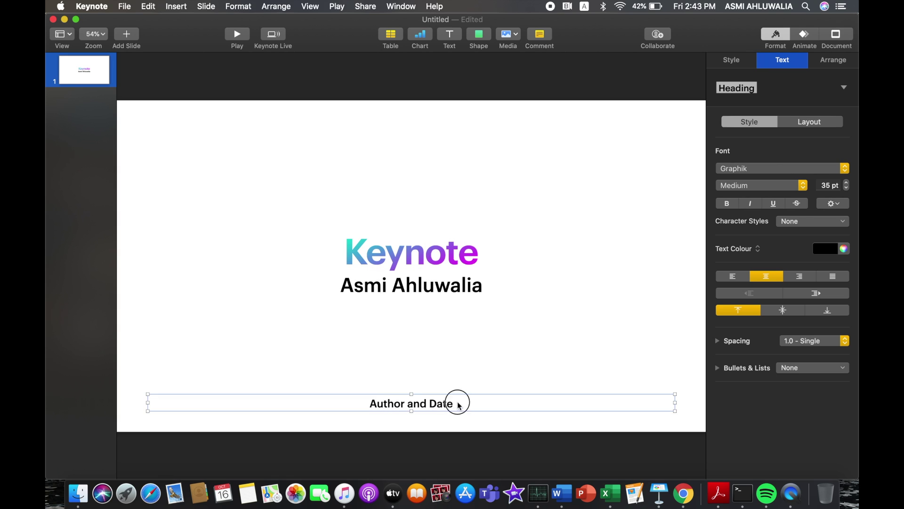
# Add a new Agenda-layout slide titled 'Animation'
pyautogui.click(141, 186)
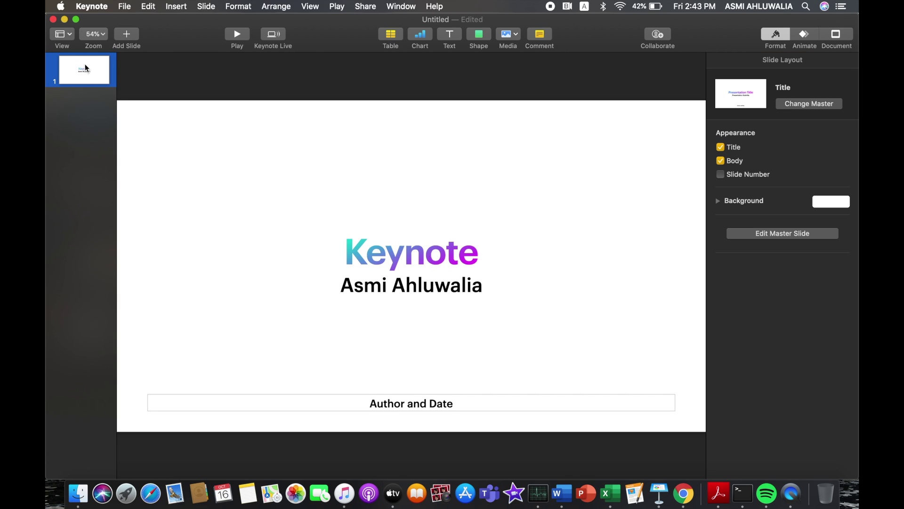
pyautogui.click(126, 36)
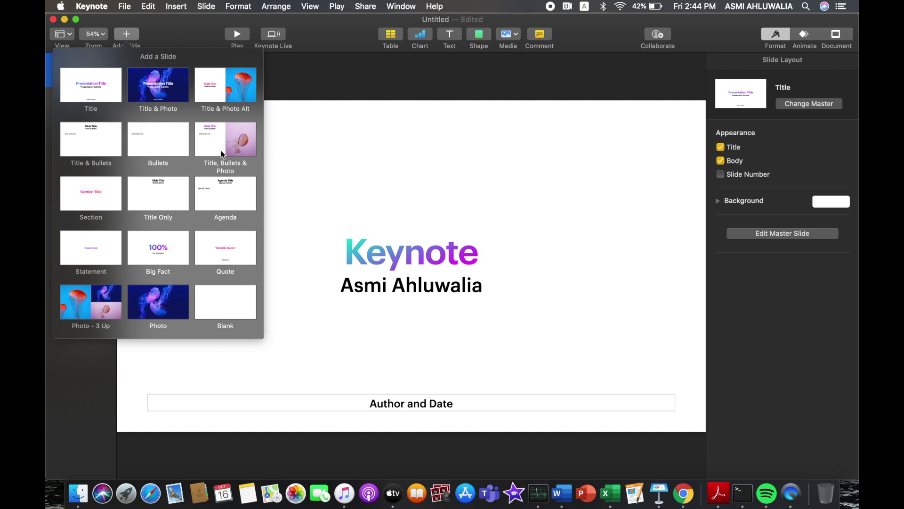
pyautogui.click(218, 182)
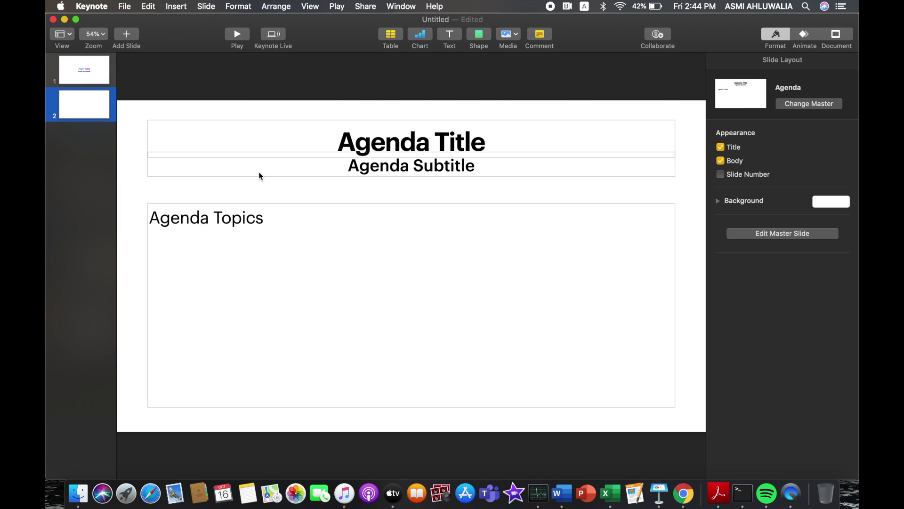
pyautogui.doubleClick(364, 146)
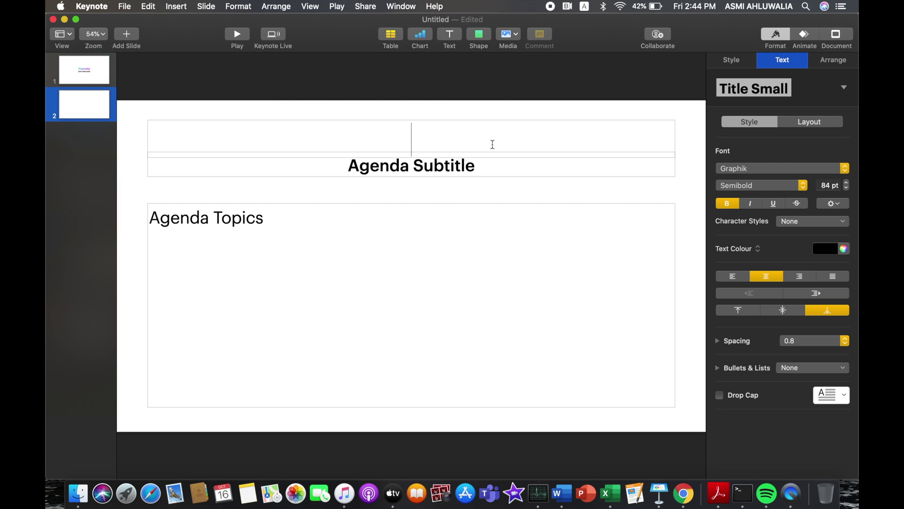
pyautogui.click(791, 120)
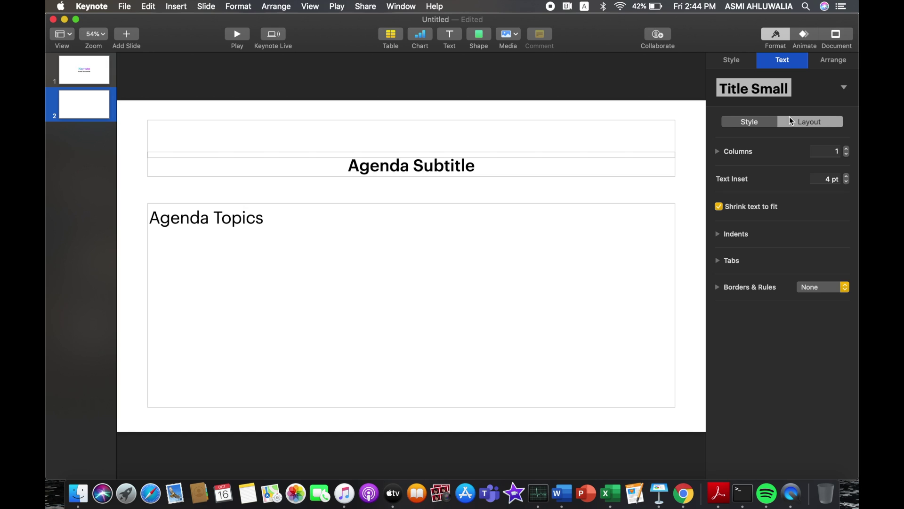
pyautogui.click(753, 123)
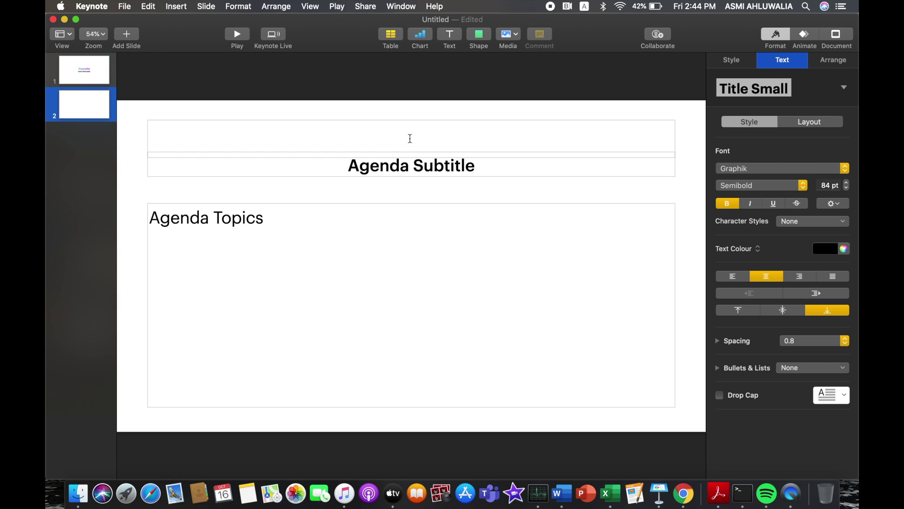
pyautogui.write('Anima')
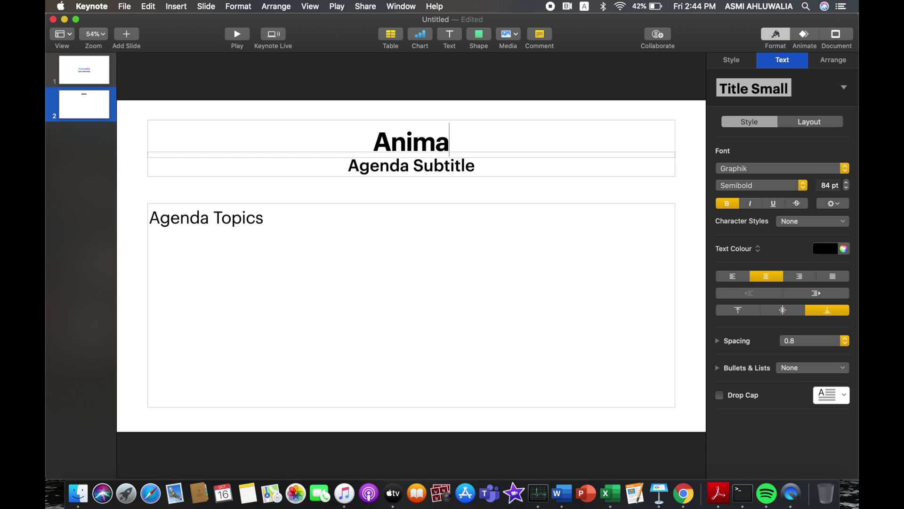
pyautogui.write('tio')
pyautogui.click(451, 173)
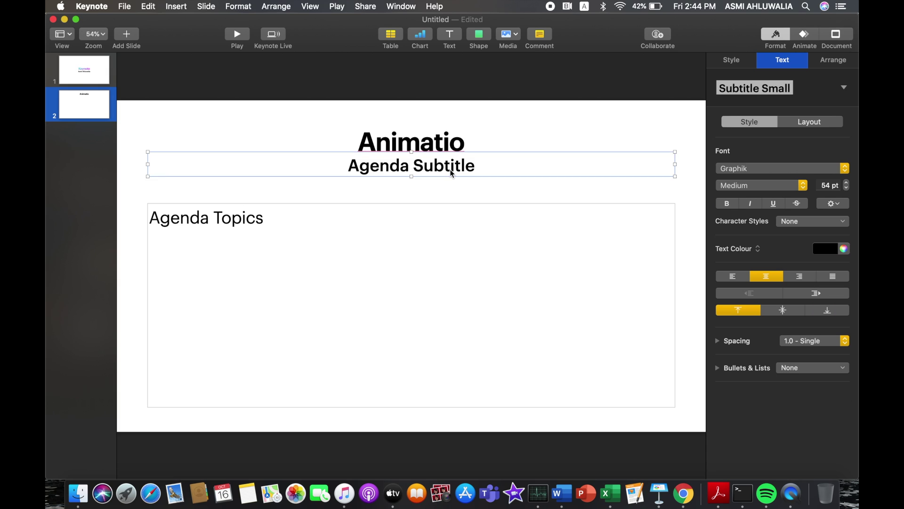
pyautogui.click(465, 139)
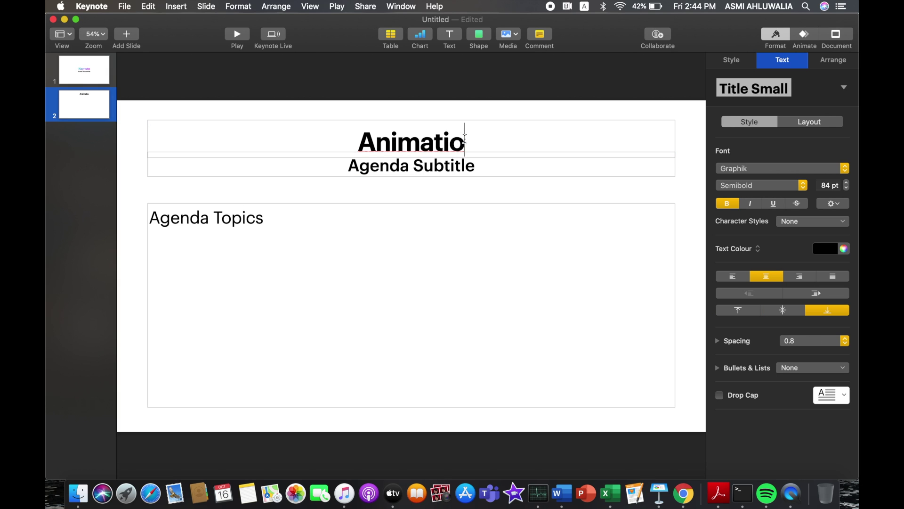
pyautogui.write('n')
# Set the subtitle to 'Subscribe' and the body text to 'Asmi Ahluwalia'
pyautogui.doubleClick(472, 169)
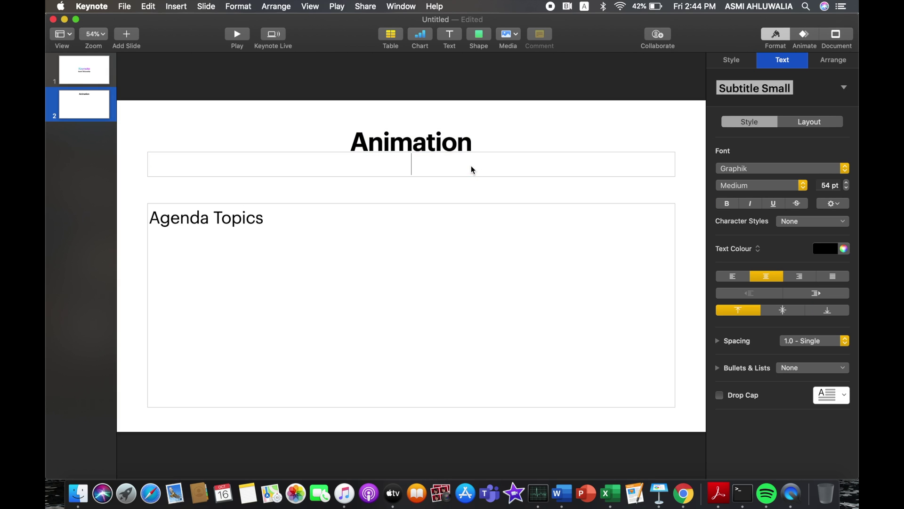
pyautogui.write('Subs')
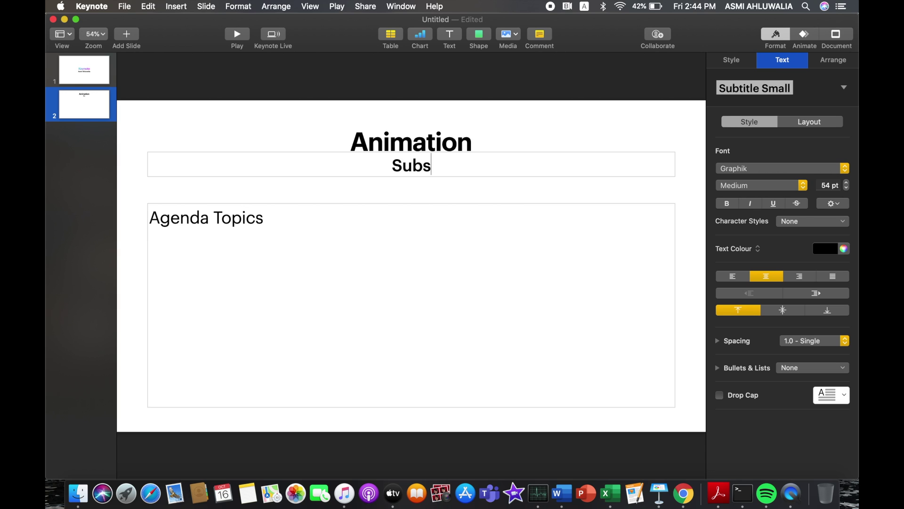
pyautogui.write('cribe')
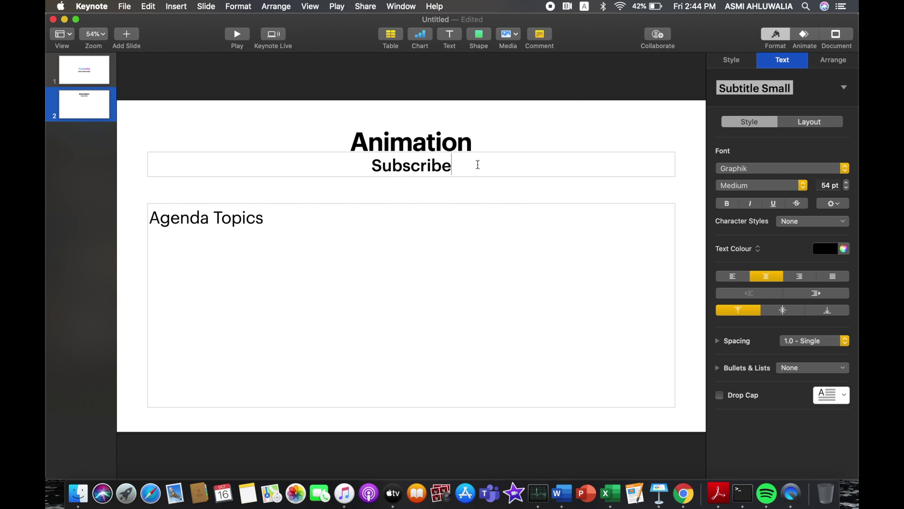
pyautogui.doubleClick(171, 222)
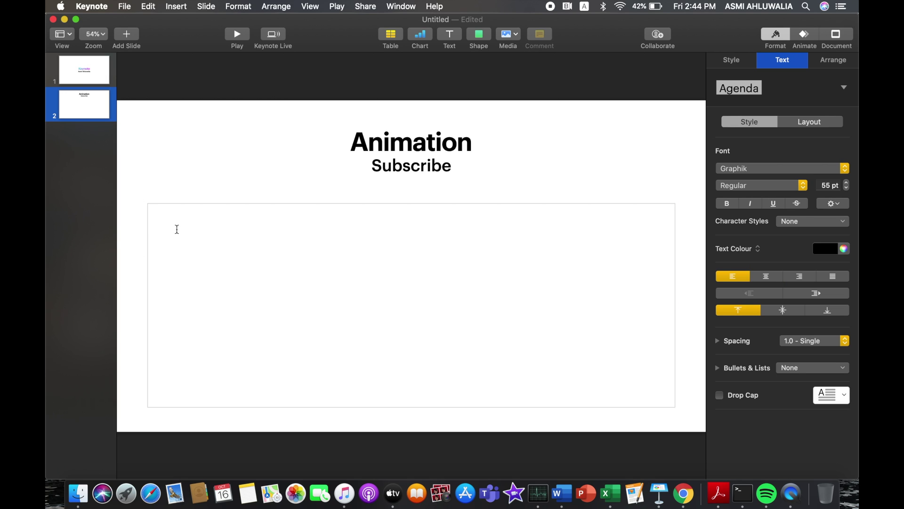
pyautogui.write('Asmi')
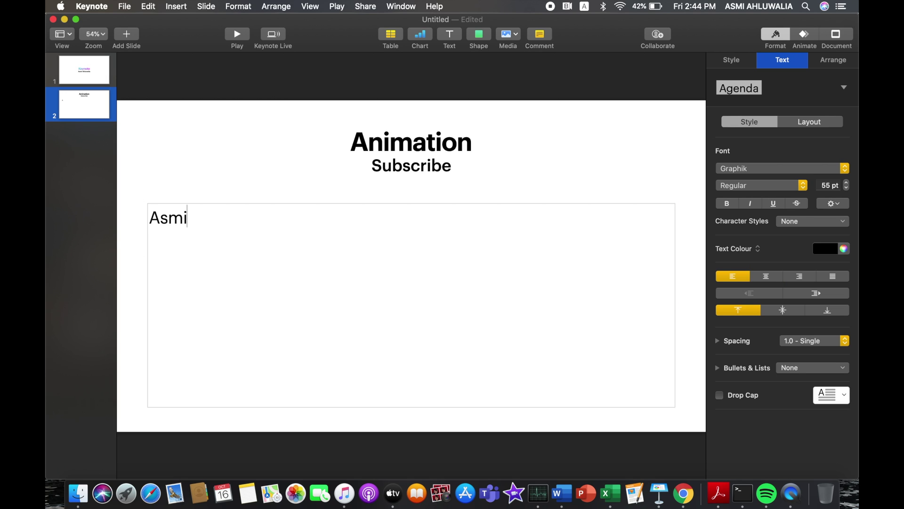
pyautogui.write(' Ahluwal')
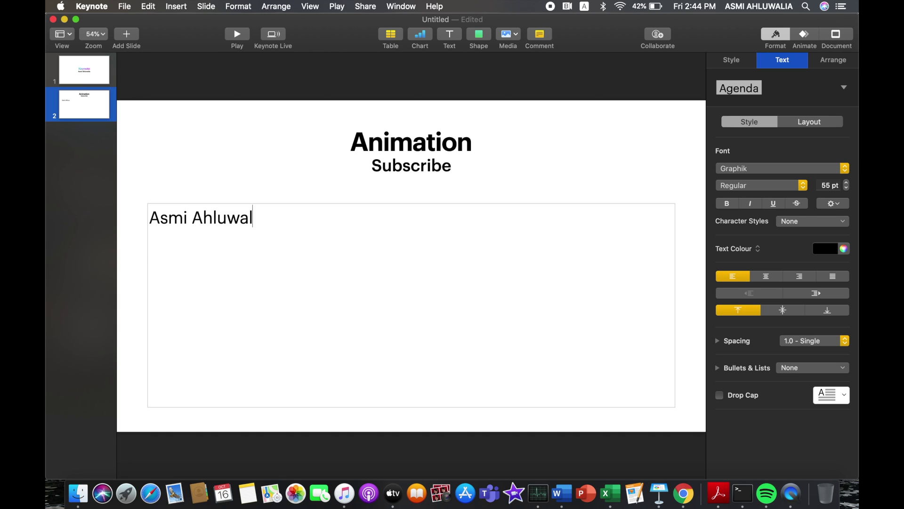
pyautogui.write('ia')
pyautogui.press('Return')
# On slide 1, select the Keynote title and open its Build In effect list
pyautogui.click(79, 83)
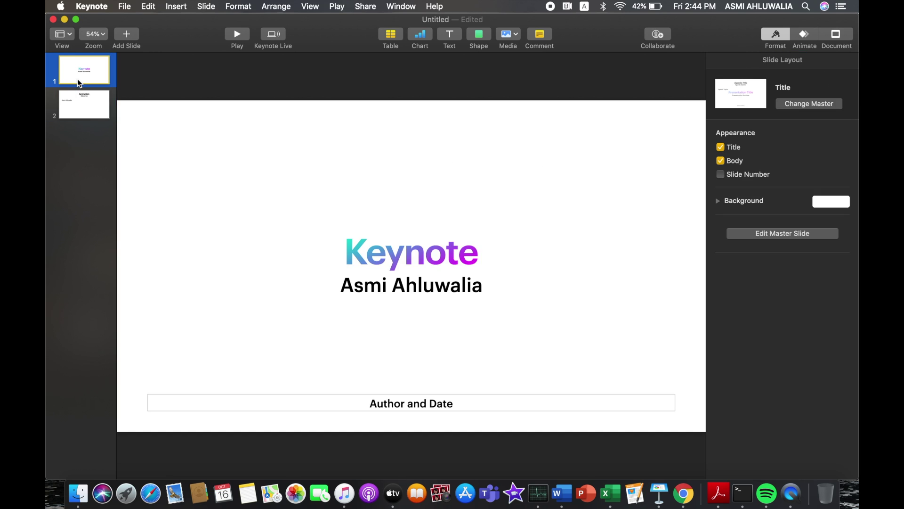
pyautogui.click(475, 258)
pyautogui.doubleClick(475, 258)
pyautogui.click(475, 260)
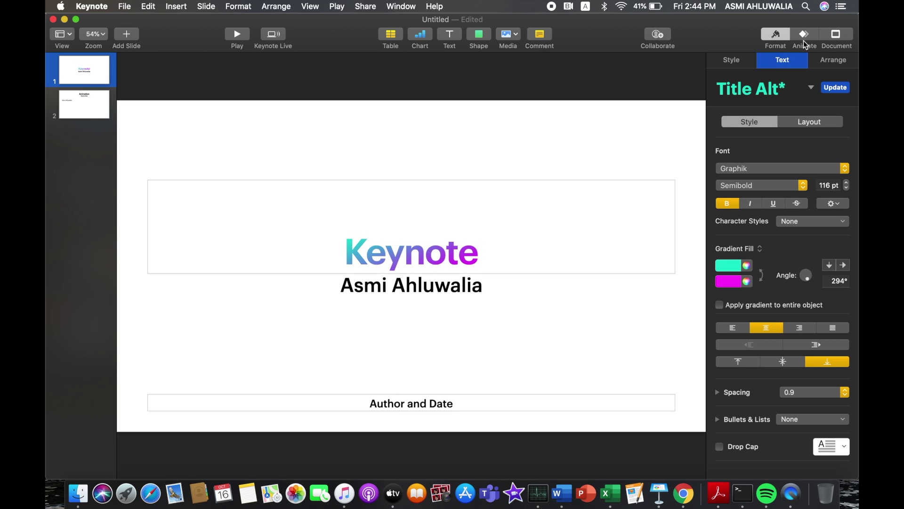
pyautogui.click(796, 38)
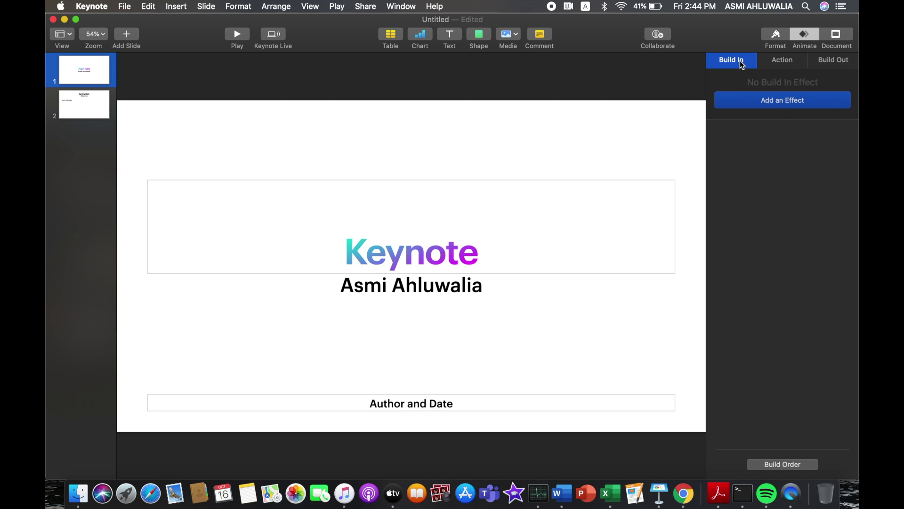
pyautogui.click(785, 64)
pyautogui.click(820, 64)
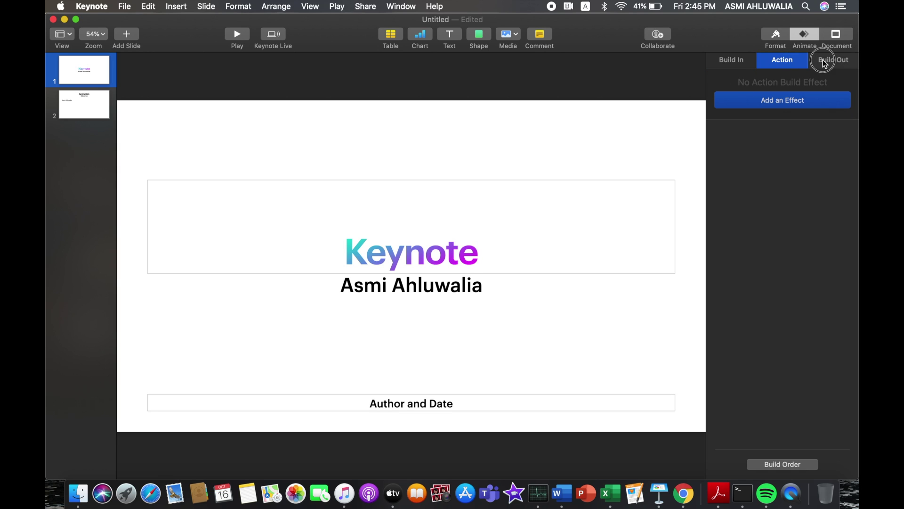
pyautogui.click(736, 62)
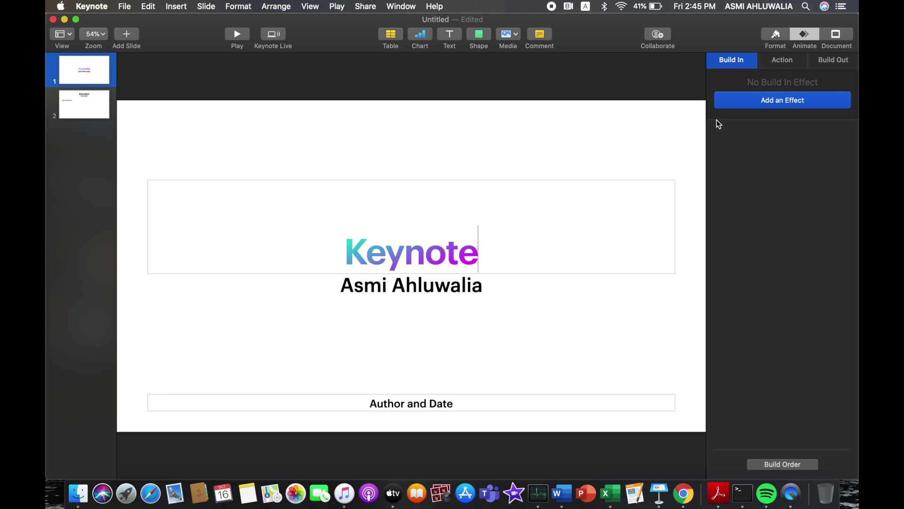
pyautogui.click(750, 97)
pyautogui.moveTo(593, 61)
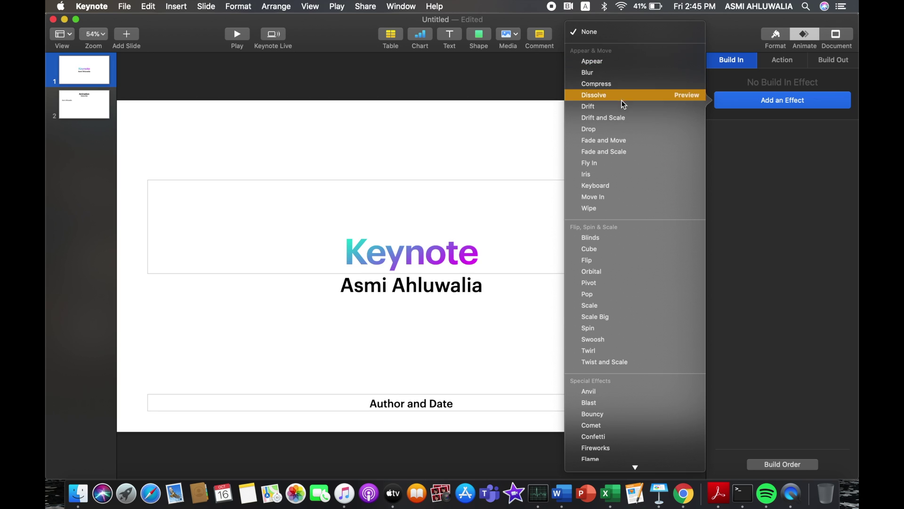
# Apply and preview a Blur build-in on the title, then change it to Dissolve
pyautogui.click(608, 72)
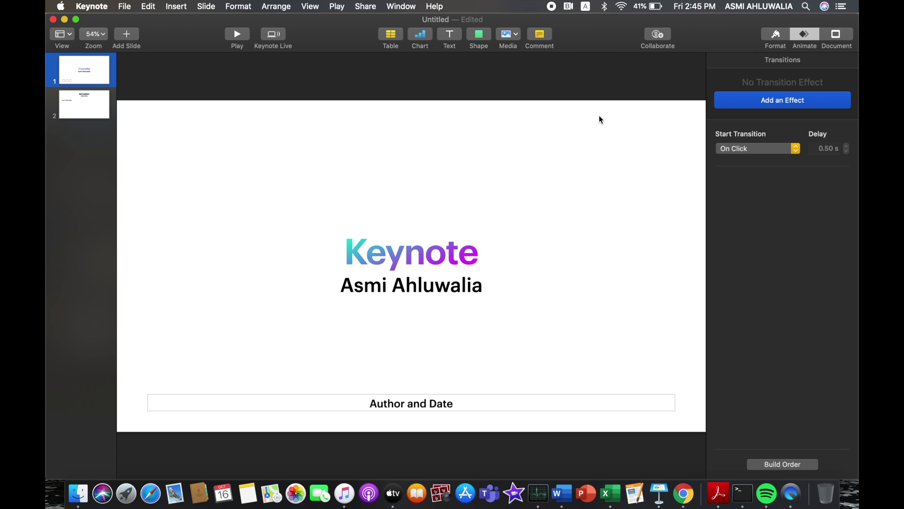
pyautogui.click(455, 264)
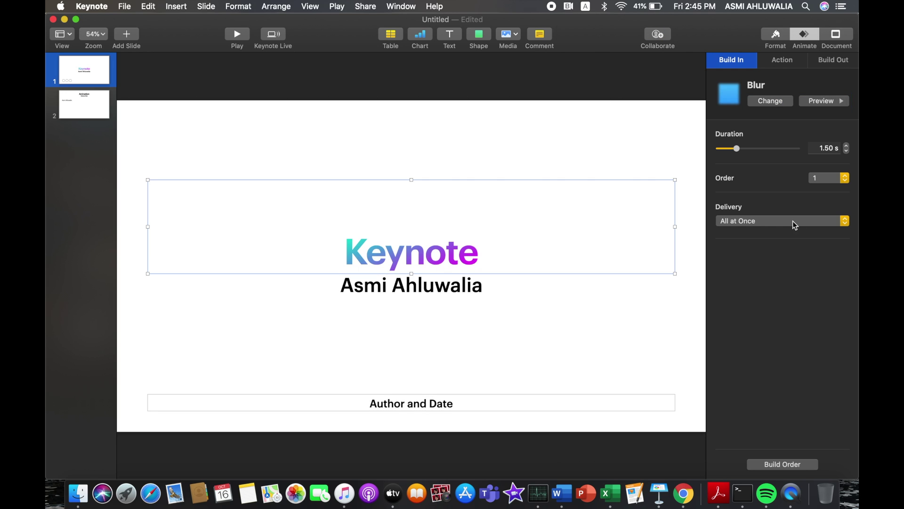
pyautogui.click(813, 99)
pyautogui.click(758, 103)
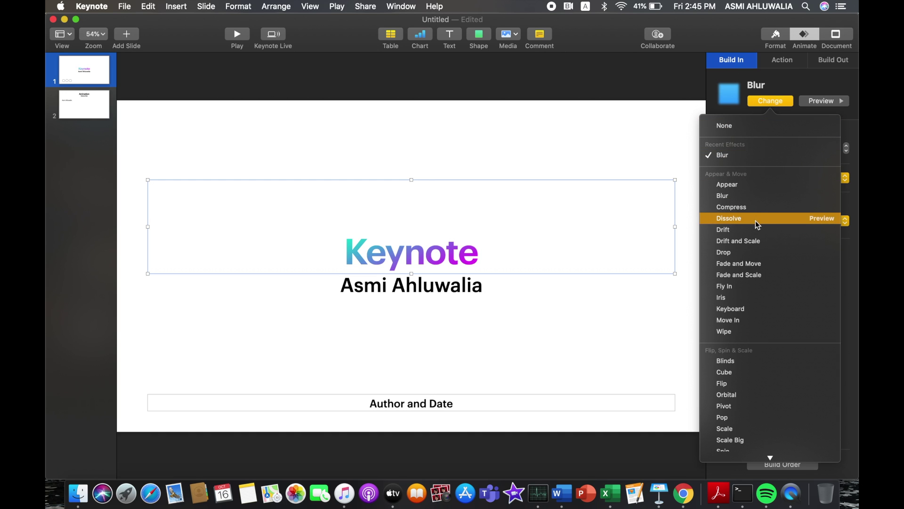
pyautogui.click(756, 220)
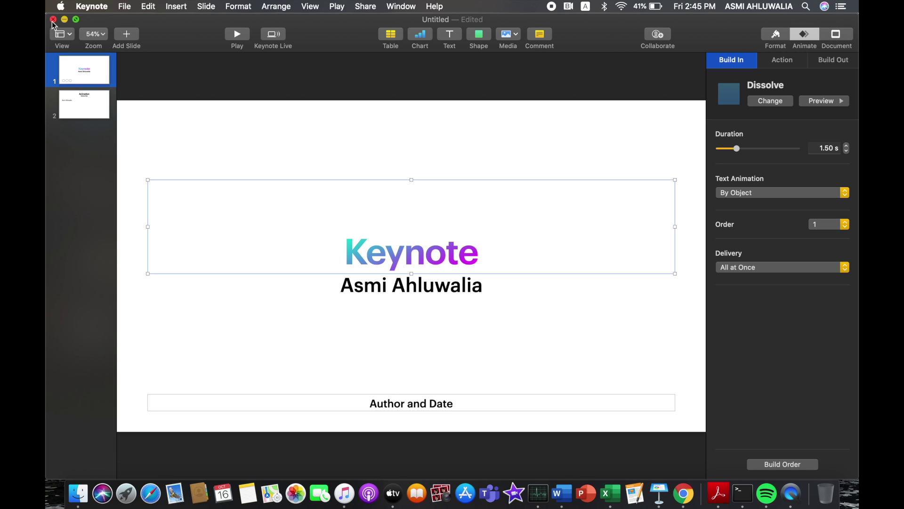
# Zoom the slide to 400%, return to 50%, and insert a new text box
pyautogui.click(98, 38)
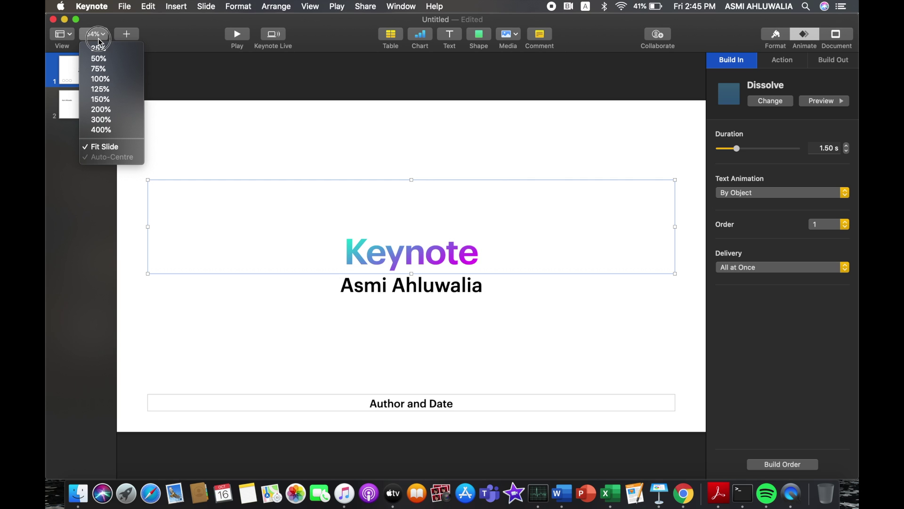
pyautogui.click(99, 130)
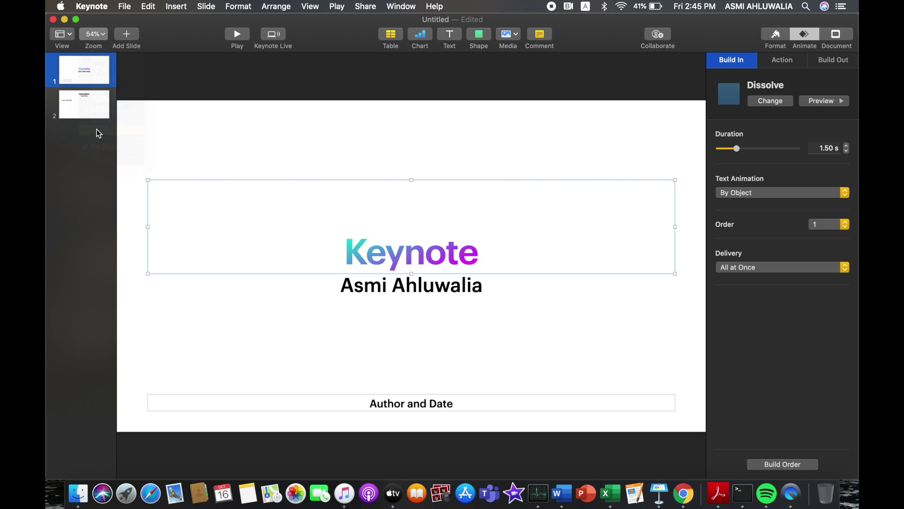
pyautogui.click(360, 101)
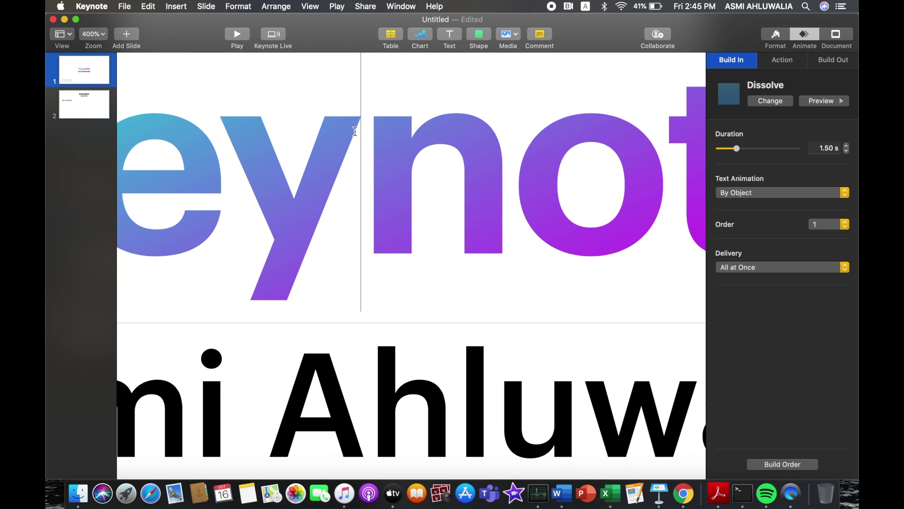
pyautogui.click(95, 35)
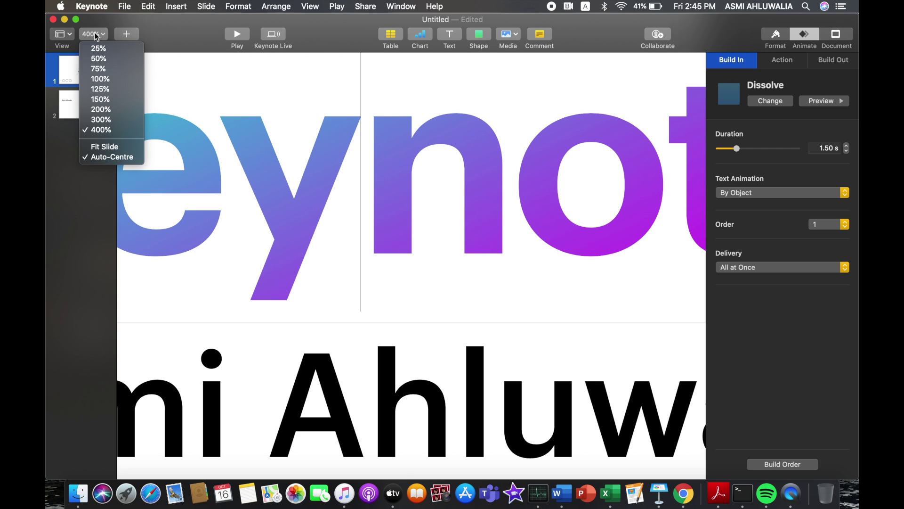
pyautogui.click(107, 61)
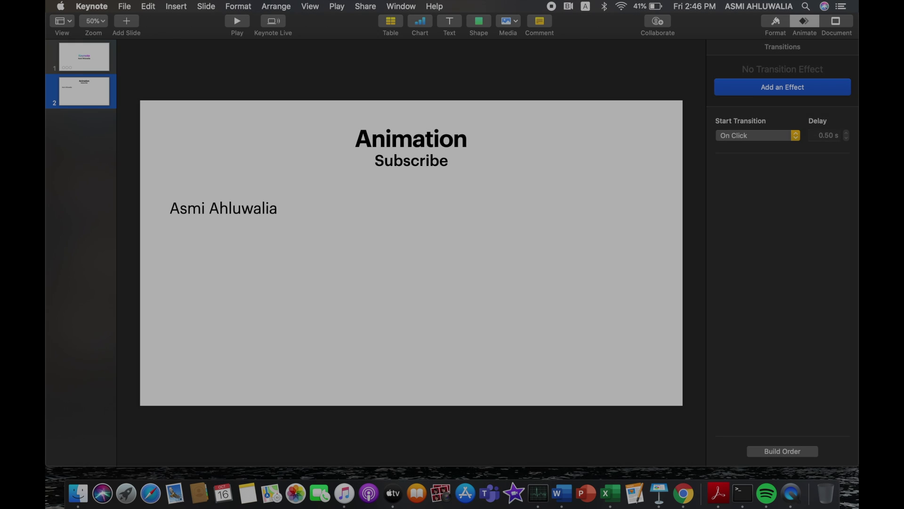
pyautogui.click(451, 38)
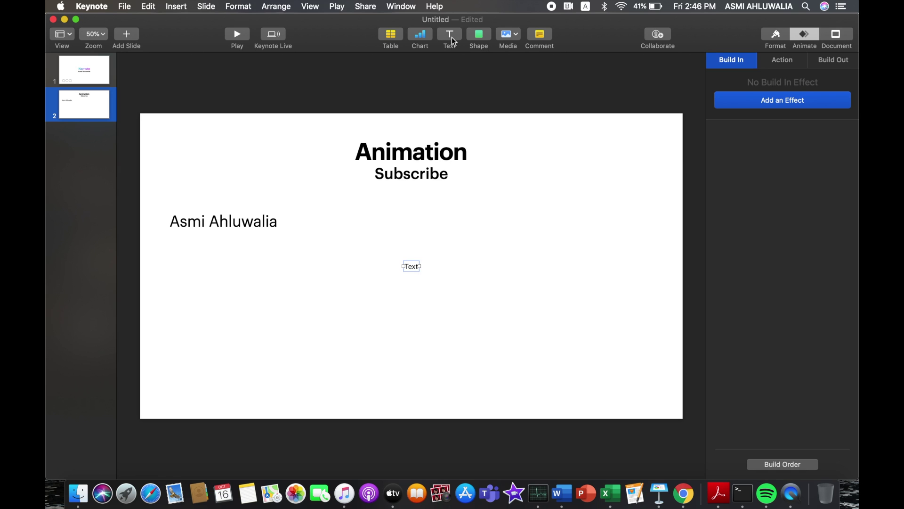
# Move the new text box beside the author's name and enter 'Hello' in it
pyautogui.moveTo(411, 265)
pyautogui.mouseDown()
pyautogui.moveTo(449, 304)
pyautogui.moveTo(285, 225)
pyautogui.mouseUp()
pyautogui.doubleClick(284, 224)
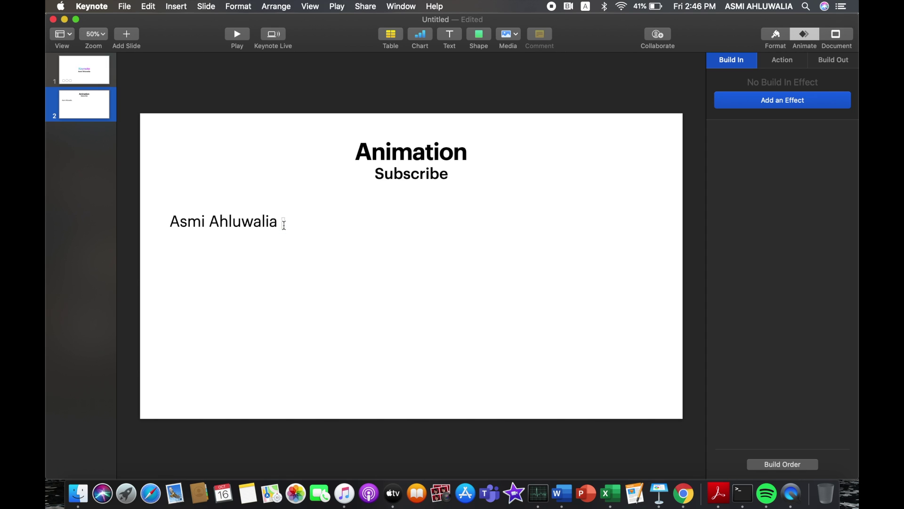
pyautogui.write('Hello')
pyautogui.click(343, 244)
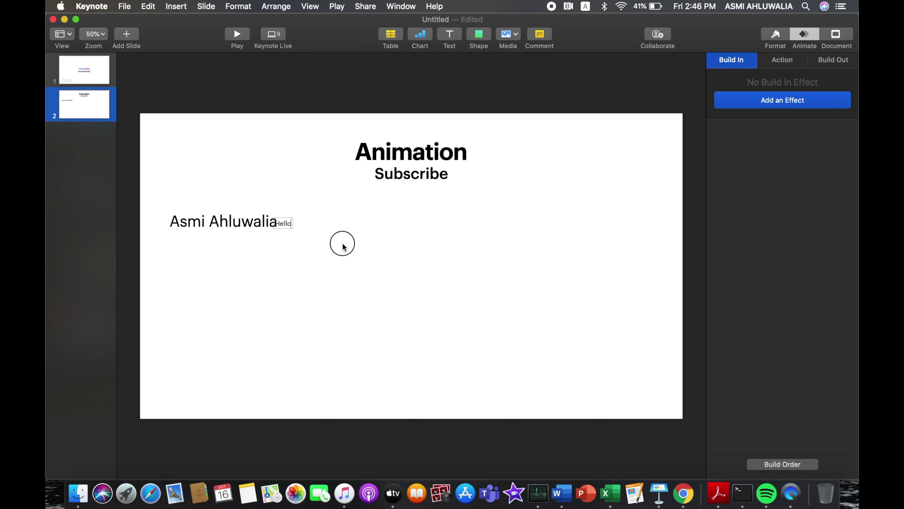
pyautogui.click(300, 225)
pyautogui.click(292, 246)
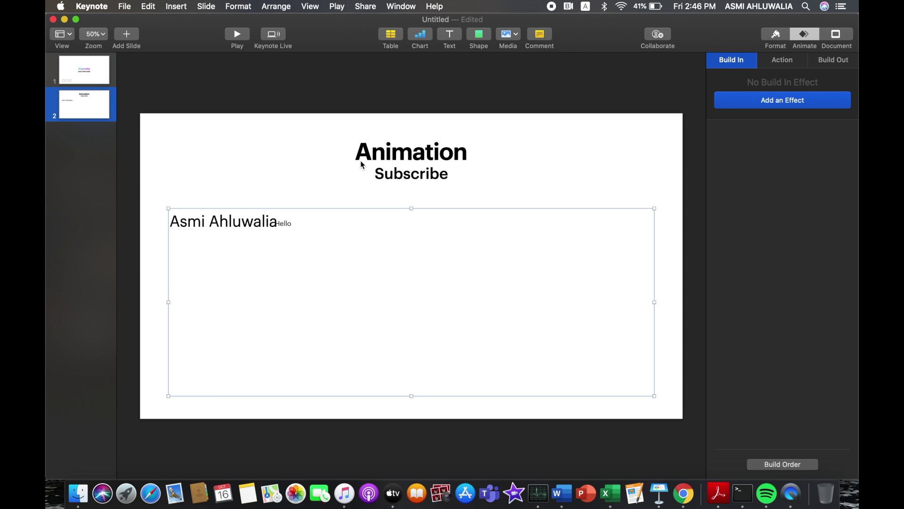
pyautogui.click(96, 83)
pyautogui.click(92, 97)
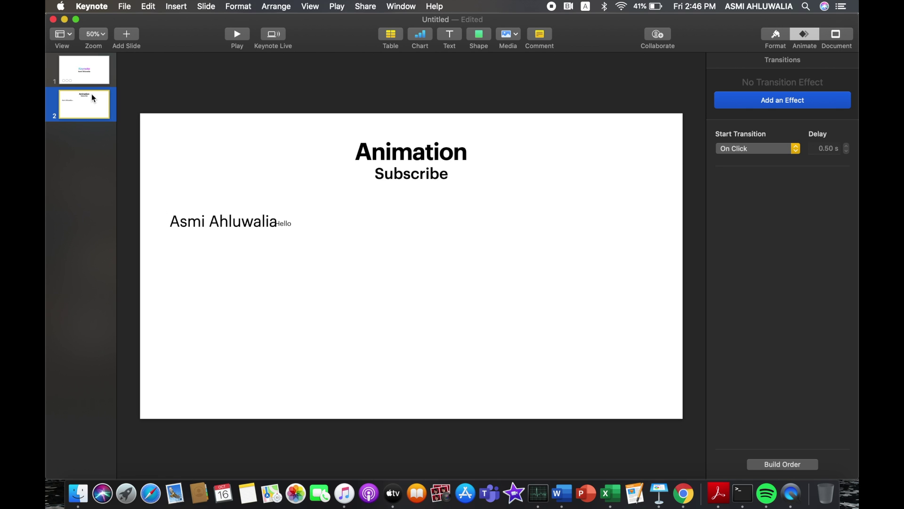
# View both slides in Light Table, then reopen slide 1 for editing
pyautogui.click(60, 34)
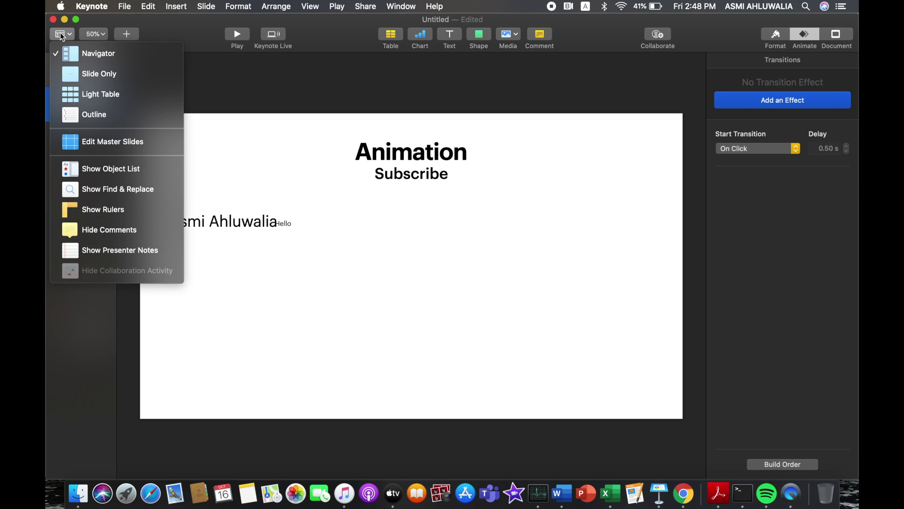
pyautogui.click(216, 105)
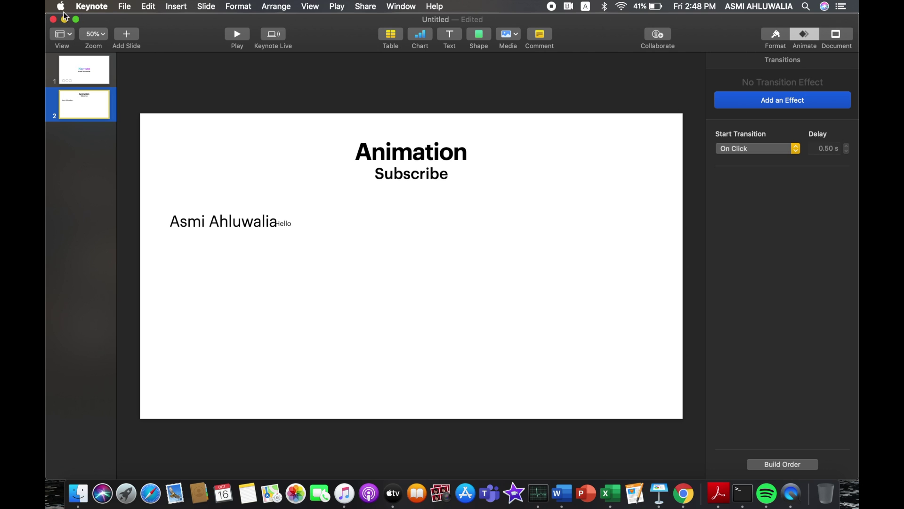
pyautogui.click(65, 37)
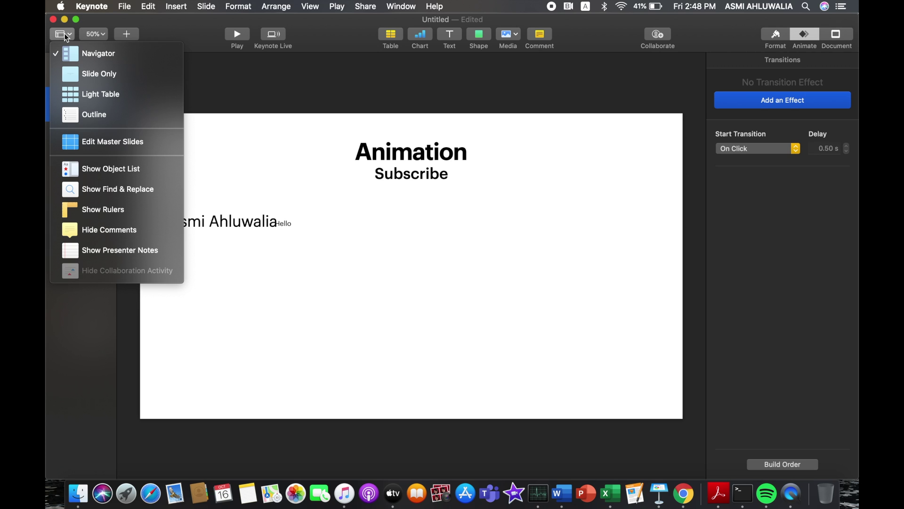
pyautogui.click(95, 95)
pyautogui.doubleClick(124, 94)
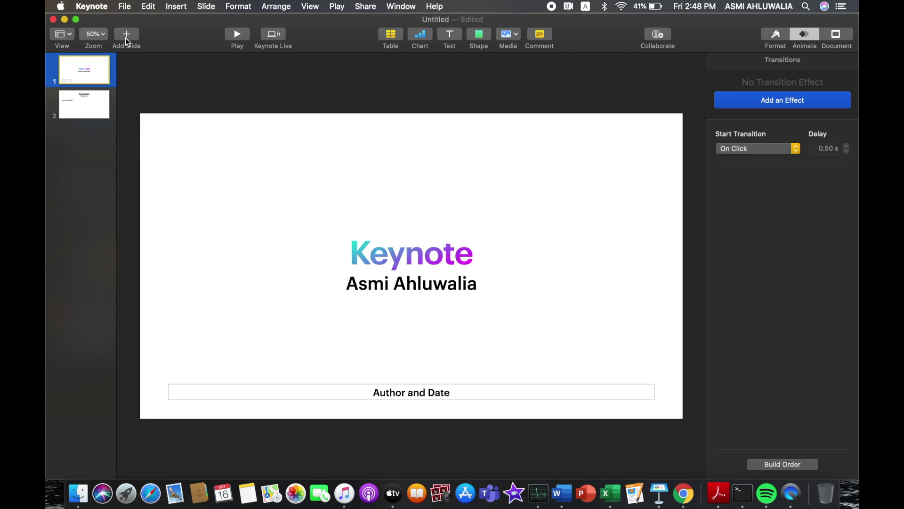
# Delete the unsaved deck, create a blank Colour Gradient Light deck, then close it
pyautogui.click(53, 19)
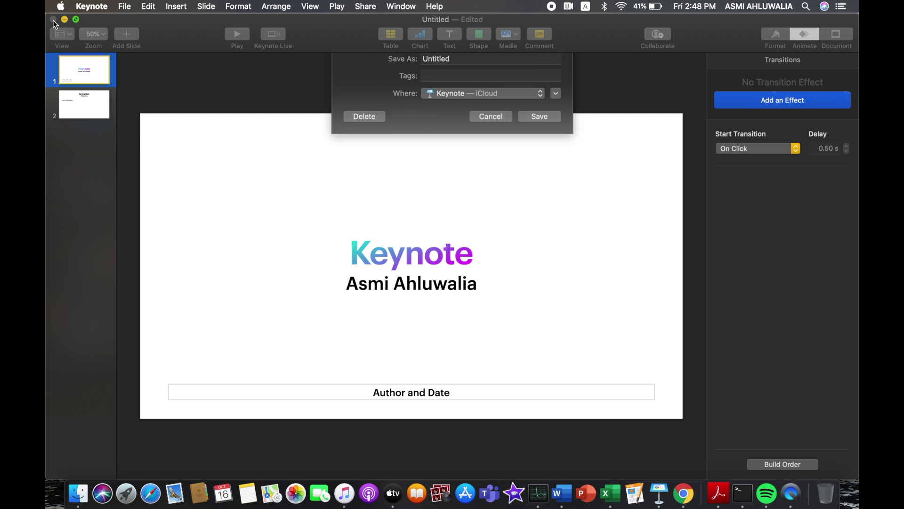
pyautogui.click(378, 183)
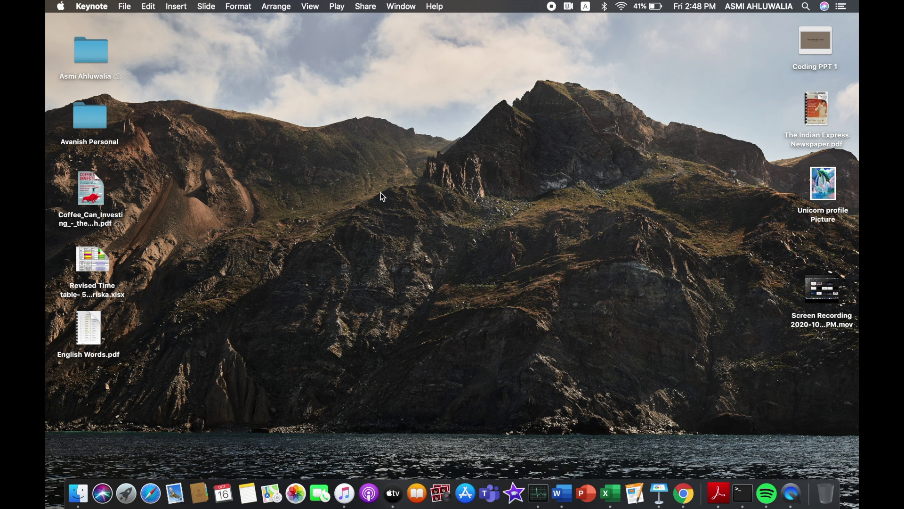
pyautogui.click(659, 492)
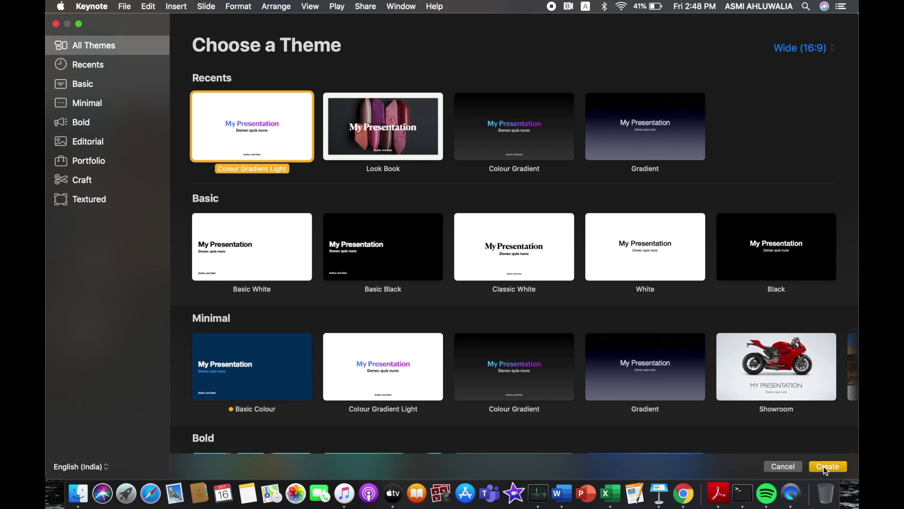
pyautogui.click(825, 467)
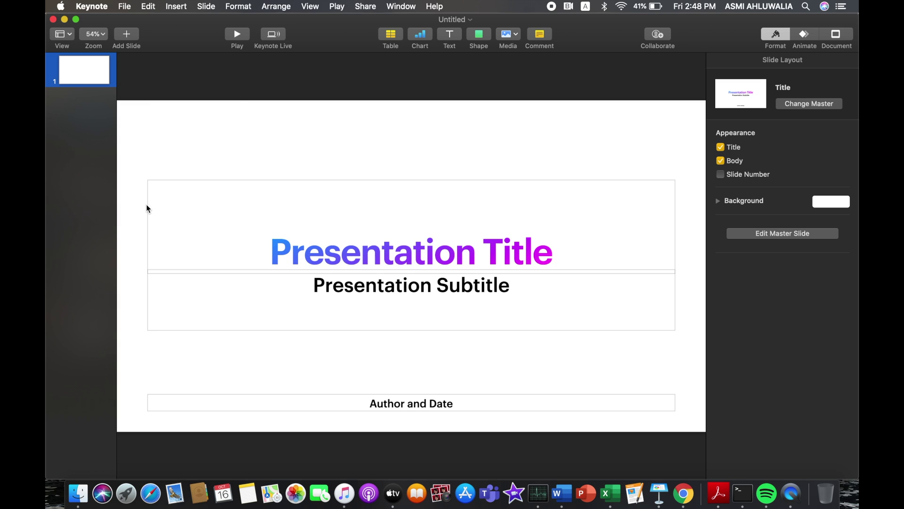
pyautogui.click(809, 105)
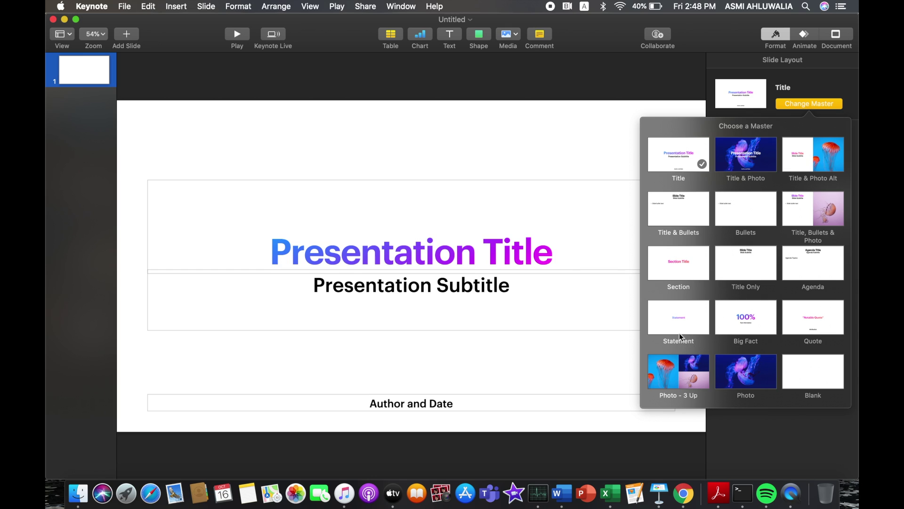
pyautogui.click(538, 126)
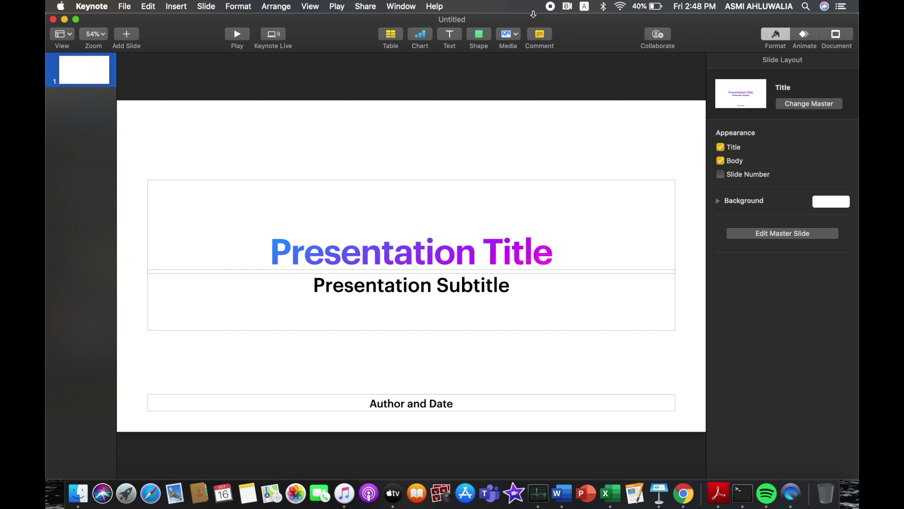
pyautogui.click(53, 20)
# Create a Colour Gradient Light deck with the title 'Keynote'
pyautogui.click(660, 490)
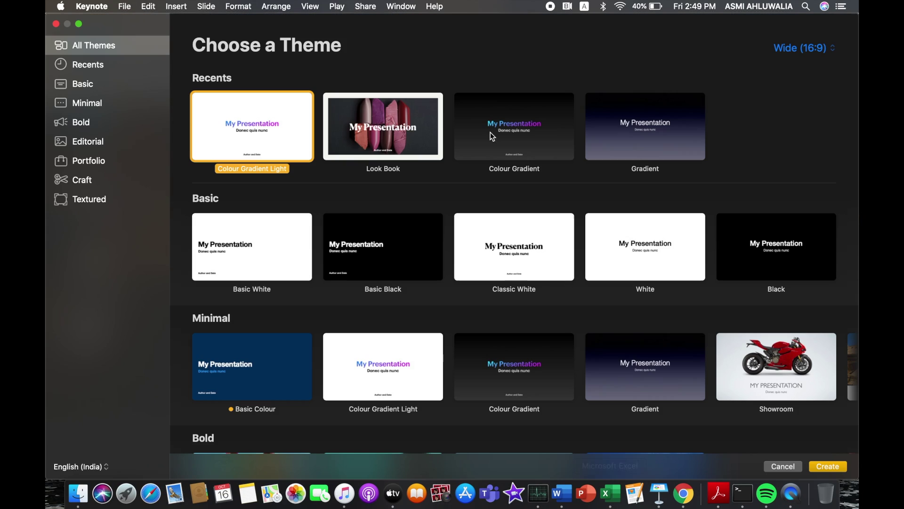
pyautogui.doubleClick(298, 130)
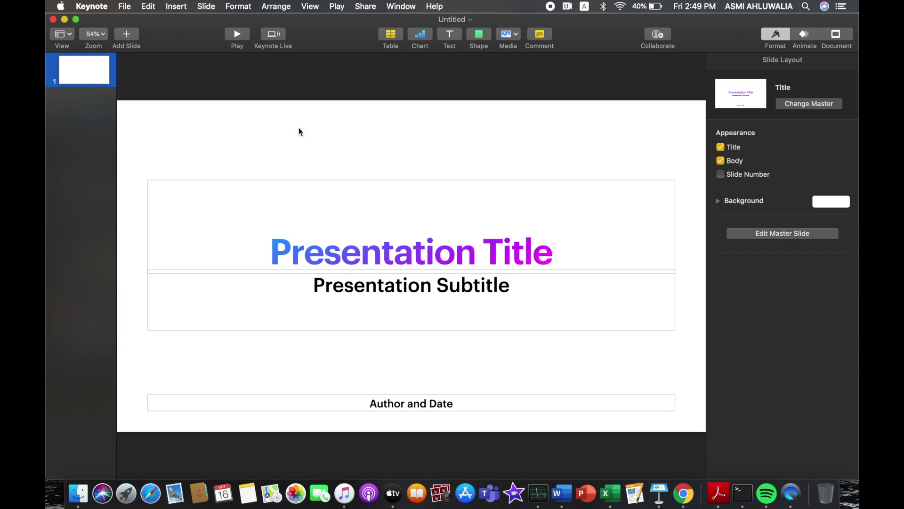
pyautogui.click(370, 238)
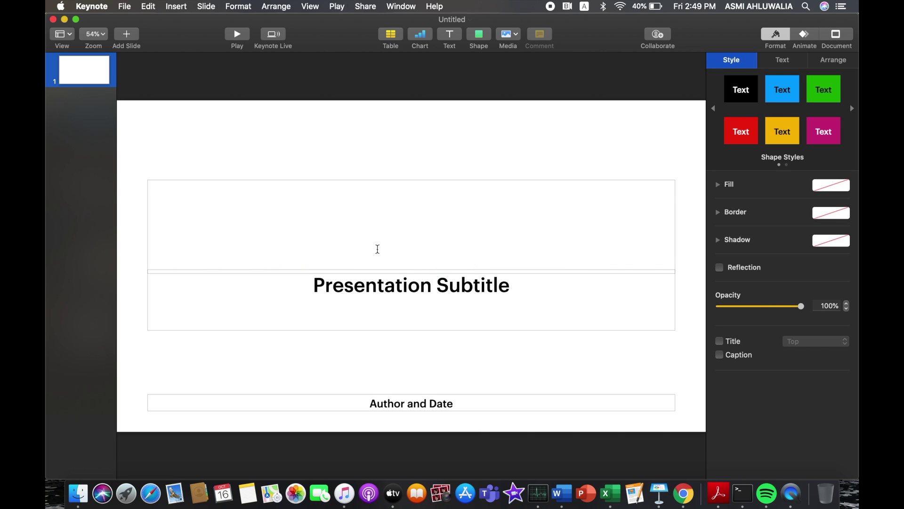
pyautogui.write('Kry')
pyautogui.press('BackSpace')
pyautogui.press('BackSpace')
pyautogui.press('BackSpace')
pyautogui.write('e')
pyautogui.press('BackSpace')
pyautogui.write('Ke')
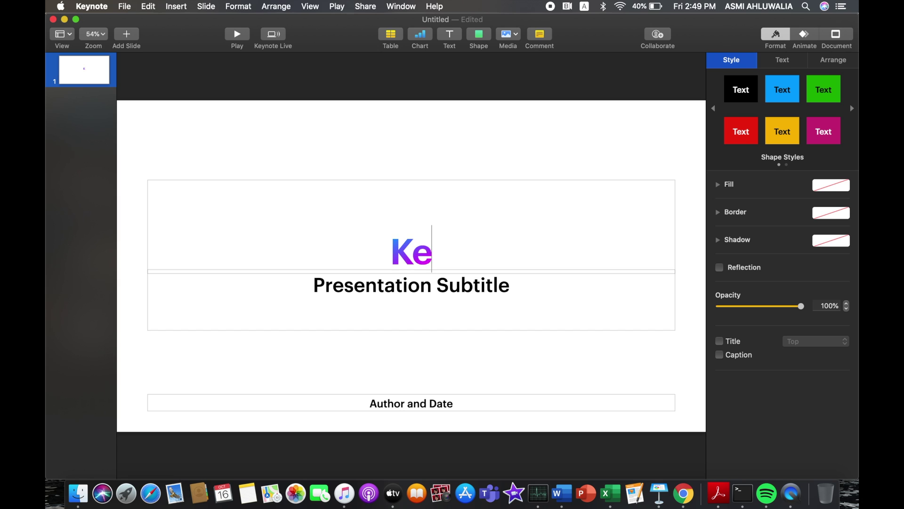
pyautogui.write('ynot')
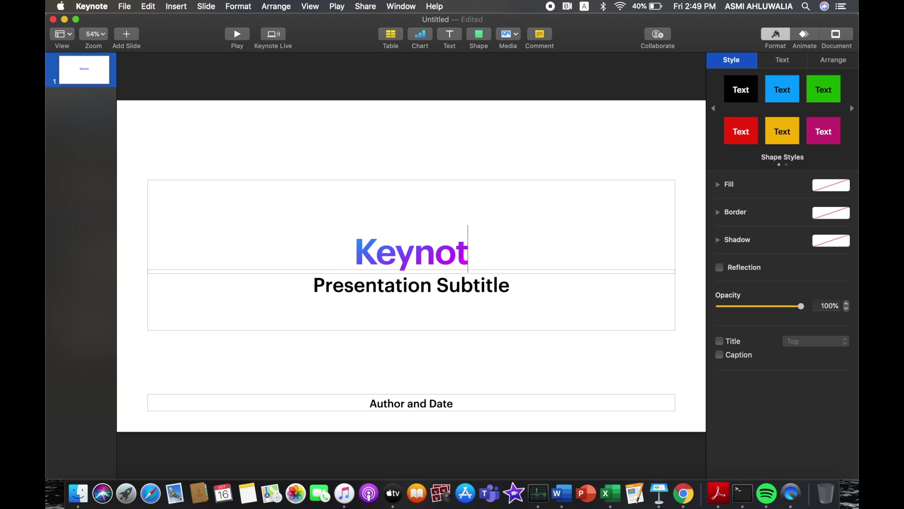
pyautogui.write('e')
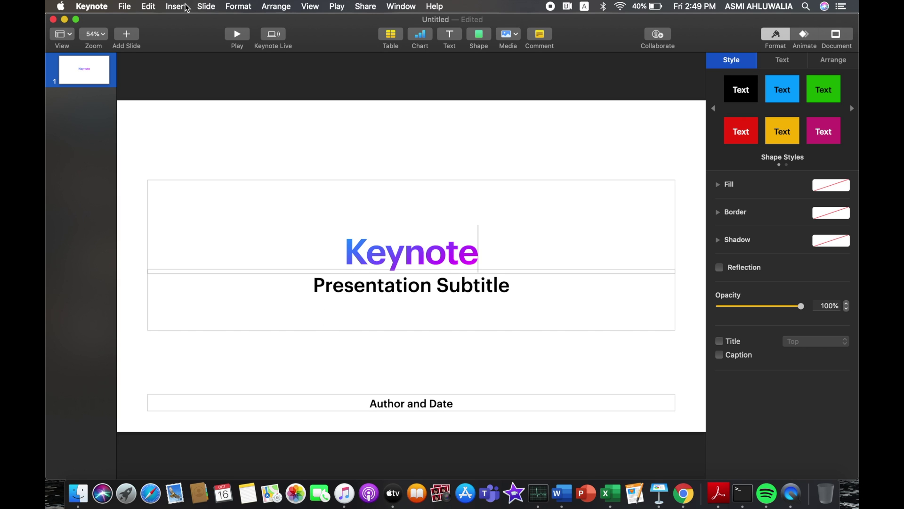
# Save the deck under the name 'Save' and close its window
pyautogui.click(55, 20)
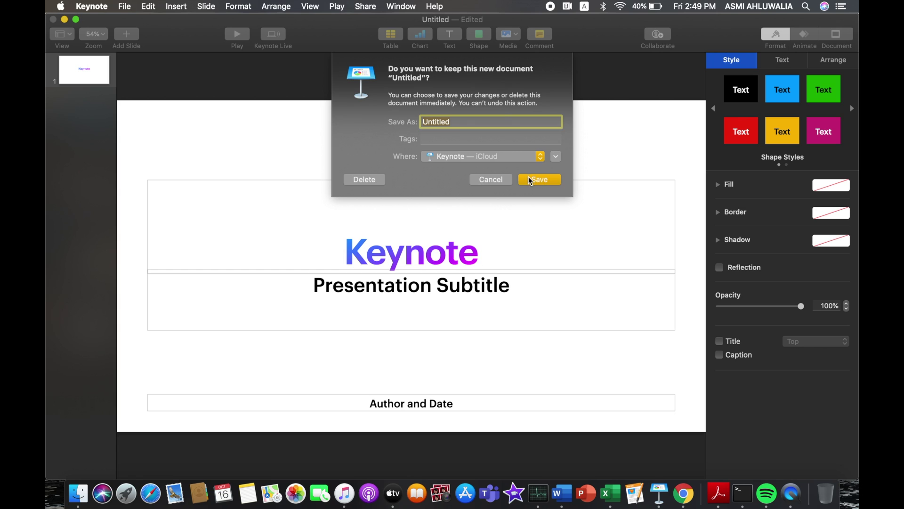
pyautogui.press('BackSpace')
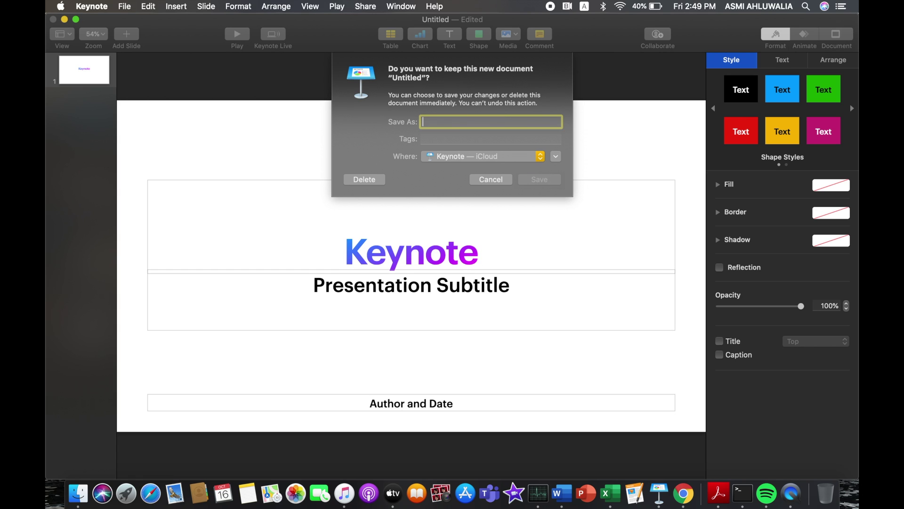
pyautogui.write('Save')
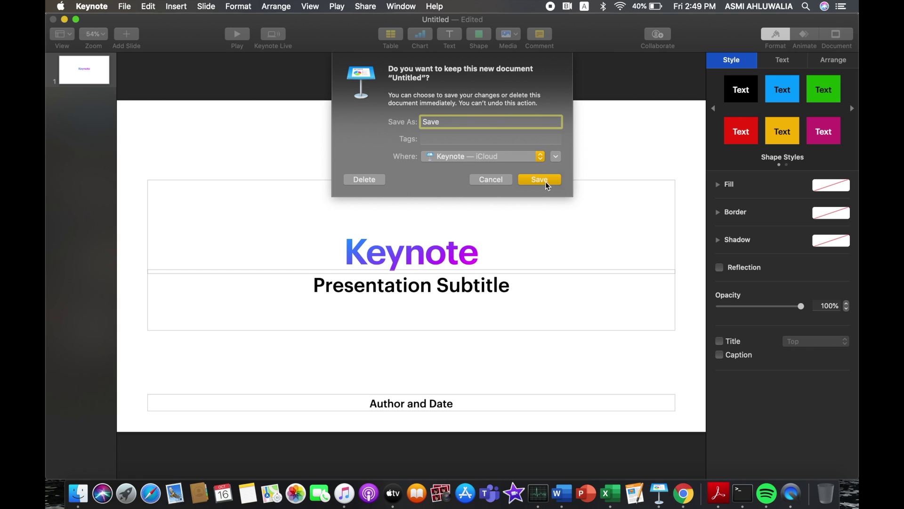
pyautogui.click(545, 182)
pyautogui.press('super+w')
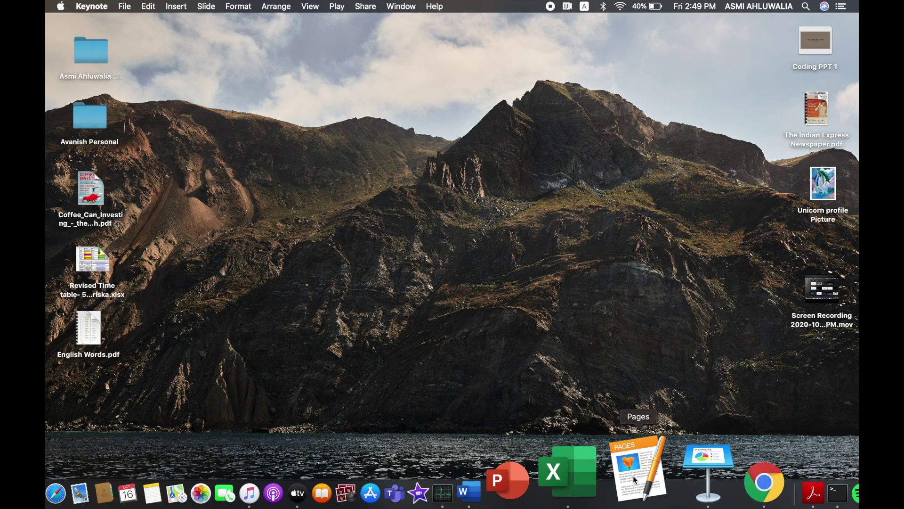
pyautogui.click(653, 478)
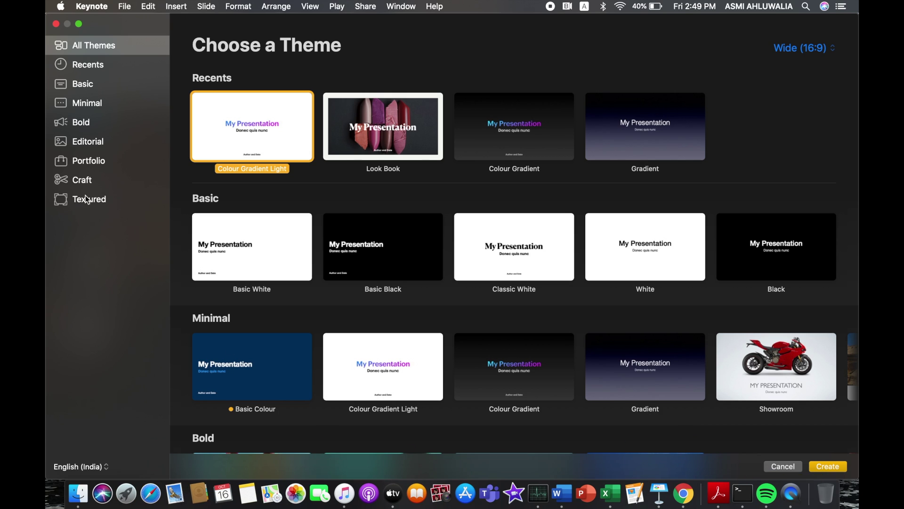
# Browse Craft and other theme categories, then create a deck from Colour Gradient Light in Recents
pyautogui.click(86, 183)
pyautogui.click(83, 181)
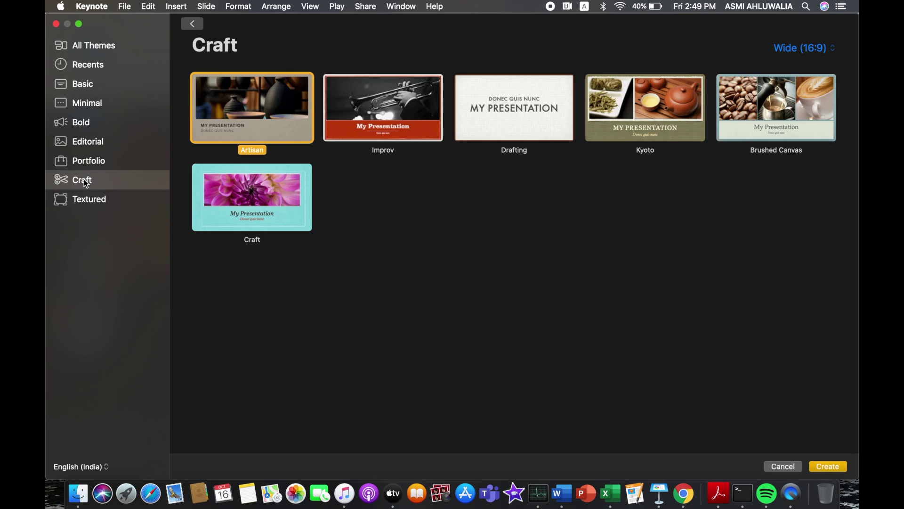
pyautogui.click(90, 162)
pyautogui.click(105, 39)
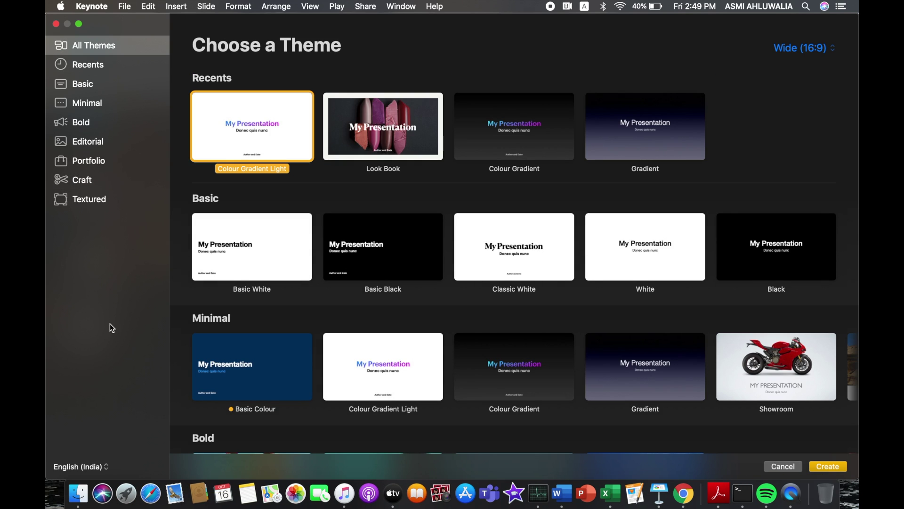
pyautogui.scroll(-10, 346, 284)
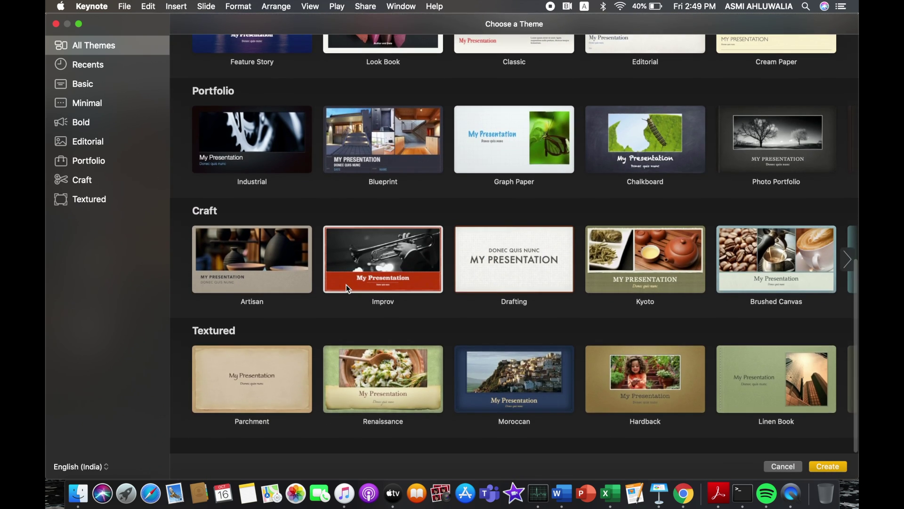
pyautogui.scroll(5, 346, 285)
pyautogui.scroll(5, 346, 284)
pyautogui.scroll(5, 346, 284)
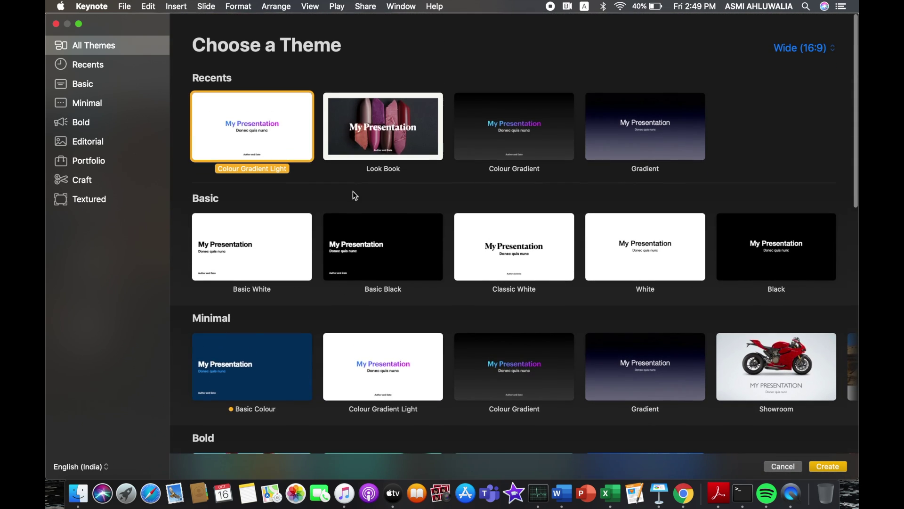
pyautogui.click(76, 66)
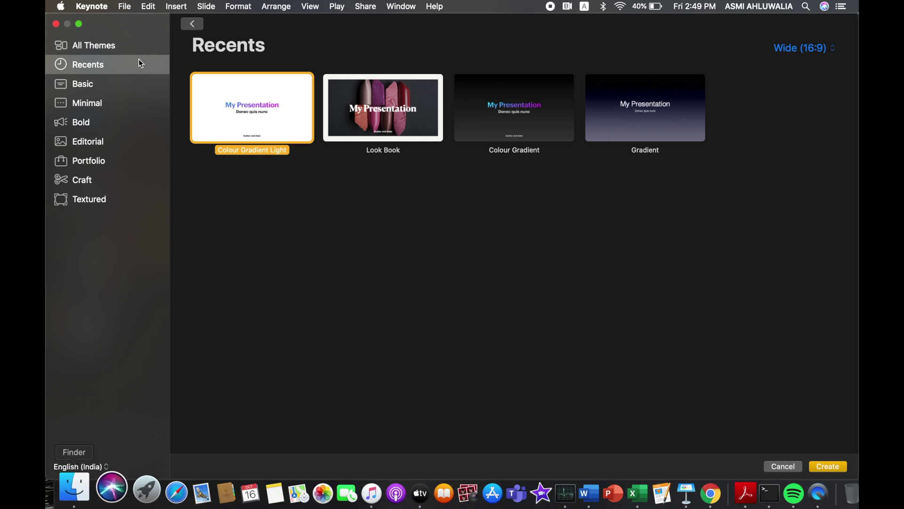
pyautogui.doubleClick(264, 105)
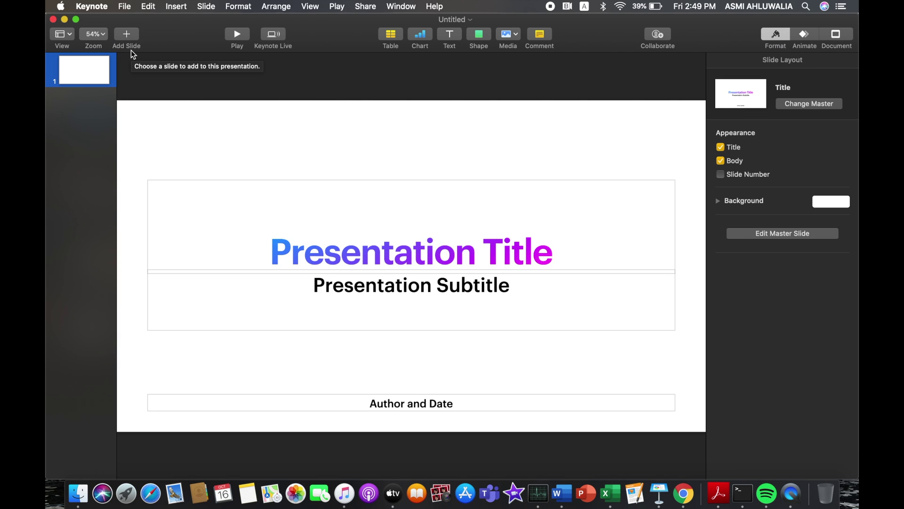
# Enter 'Keynote' as the slide title, then save the deck as Untitled in Asmi Personal on closing
pyautogui.click(451, 238)
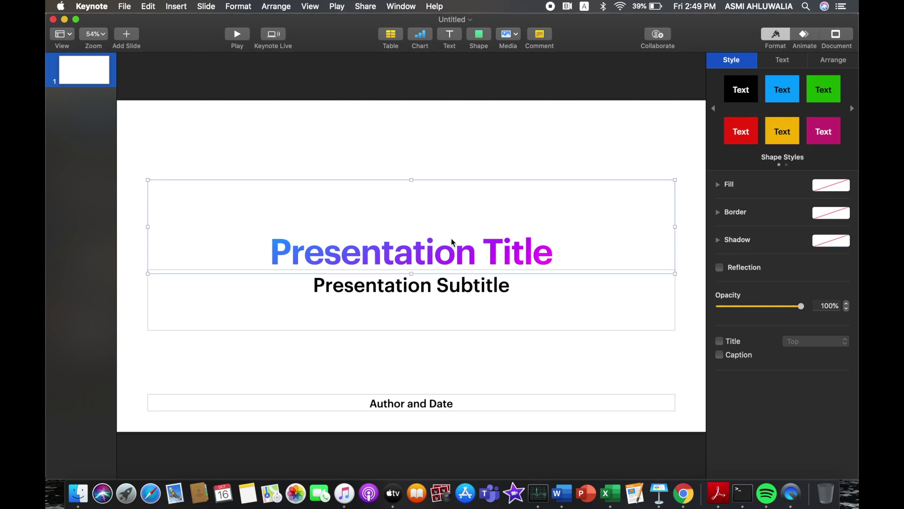
pyautogui.write('Keyn')
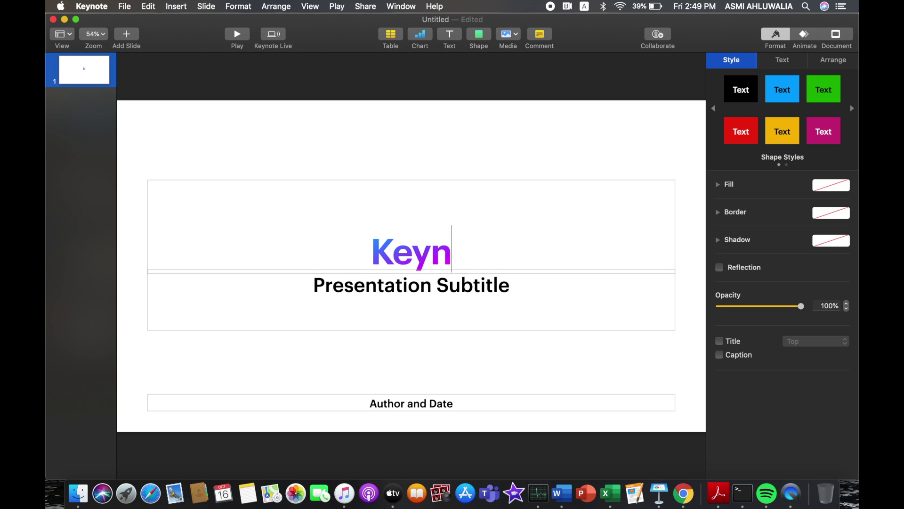
pyautogui.write('ote')
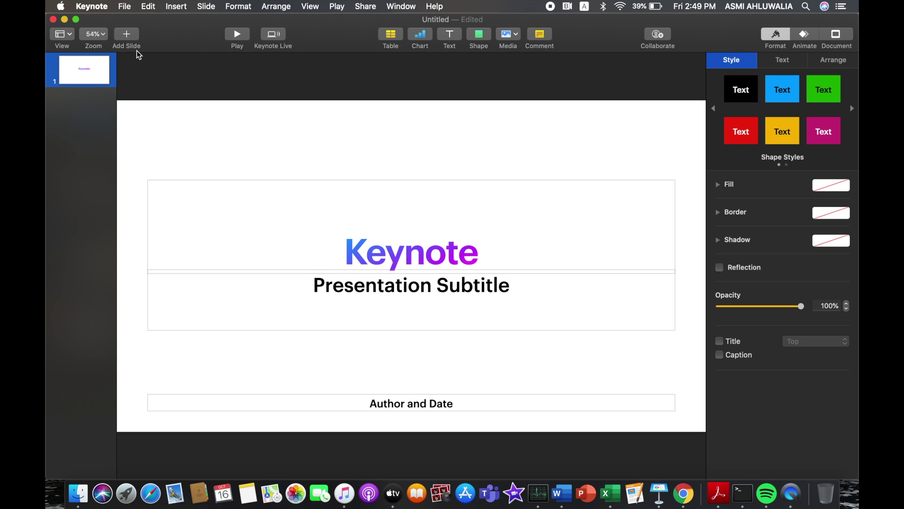
pyautogui.click(53, 19)
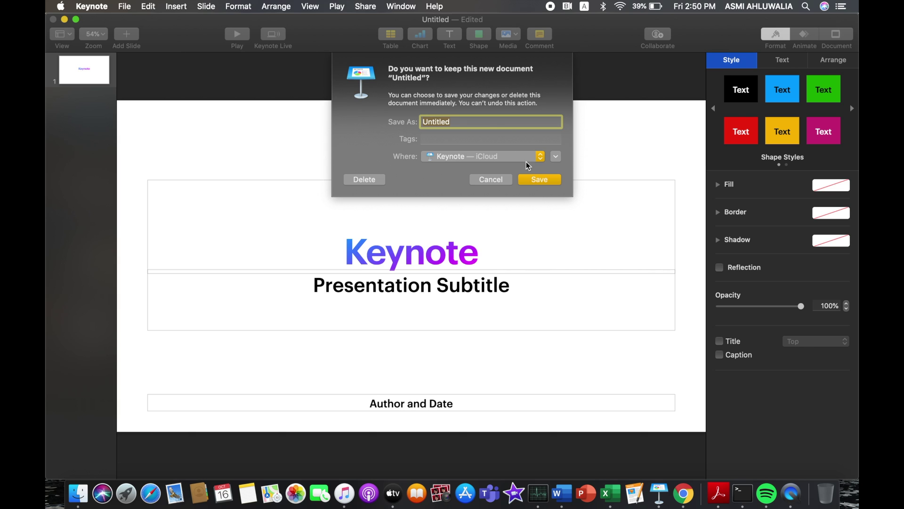
pyautogui.click(530, 158)
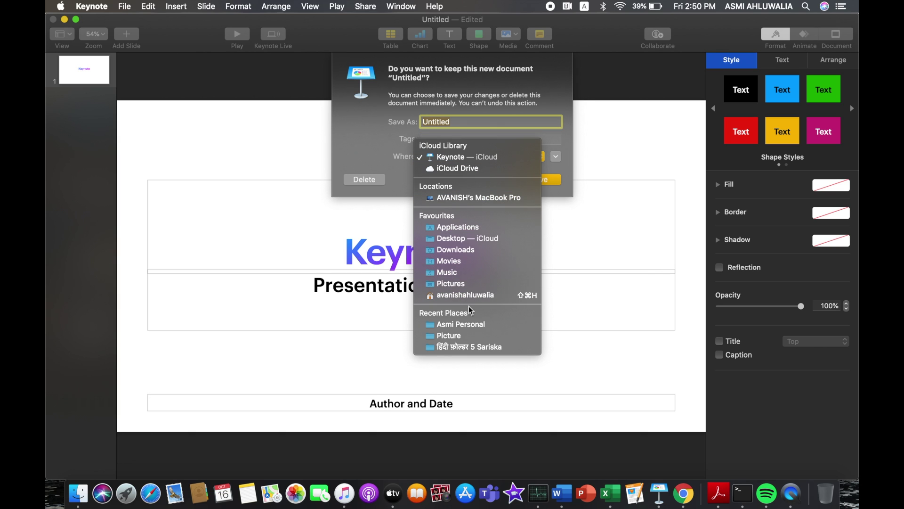
pyautogui.click(465, 325)
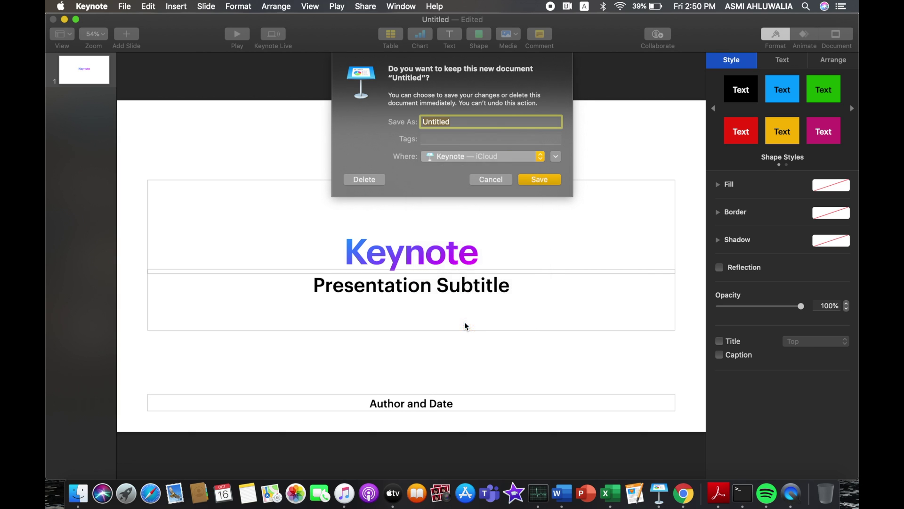
pyautogui.click(544, 180)
# Open the Asmi Ahluwalia desktop folder, briefly checking iCloud Drive for the file
pyautogui.press('super+w')
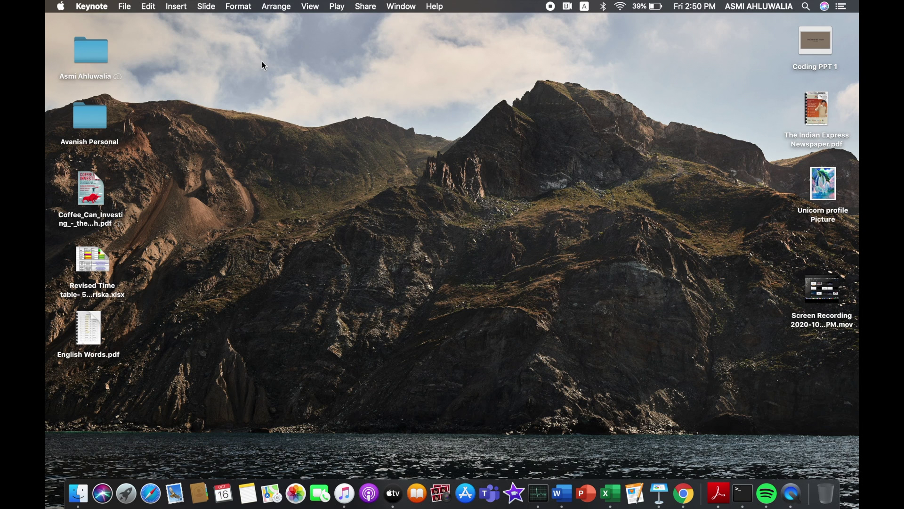
pyautogui.doubleClick(106, 42)
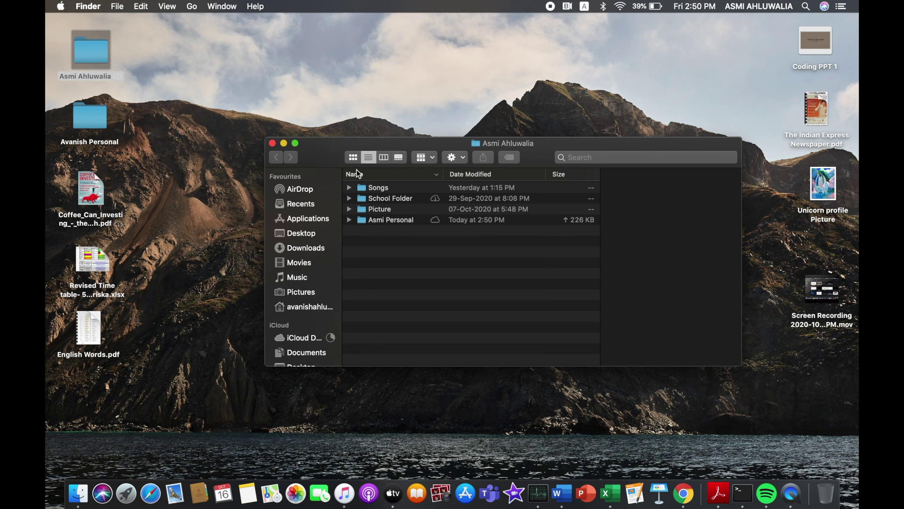
pyautogui.click(310, 339)
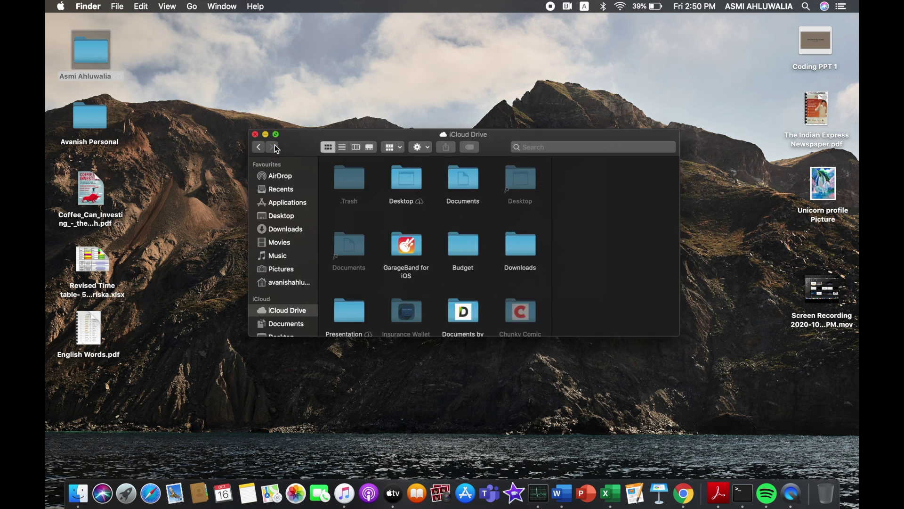
pyautogui.click(272, 144)
# Reopen the saved Untitled presentation from Asmi Ahluwalia > Asmi Personal, then close it
pyautogui.doubleClick(97, 52)
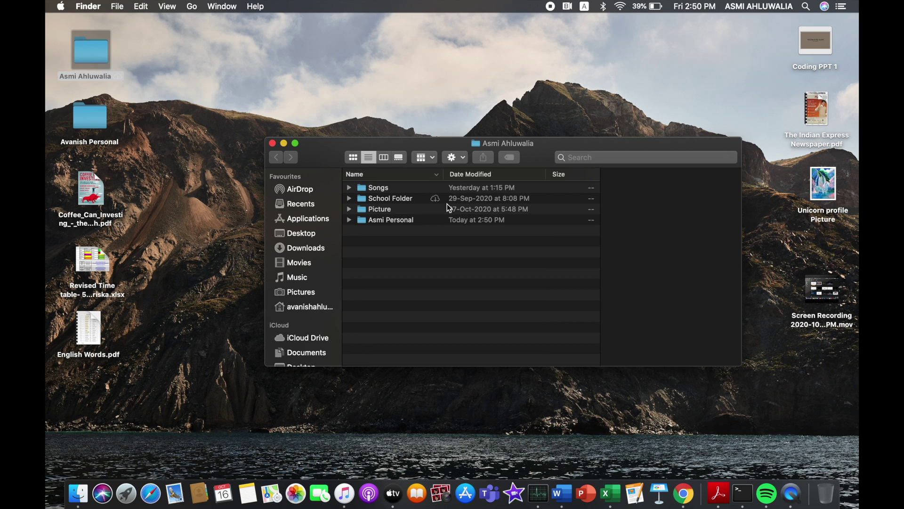
pyautogui.doubleClick(368, 219)
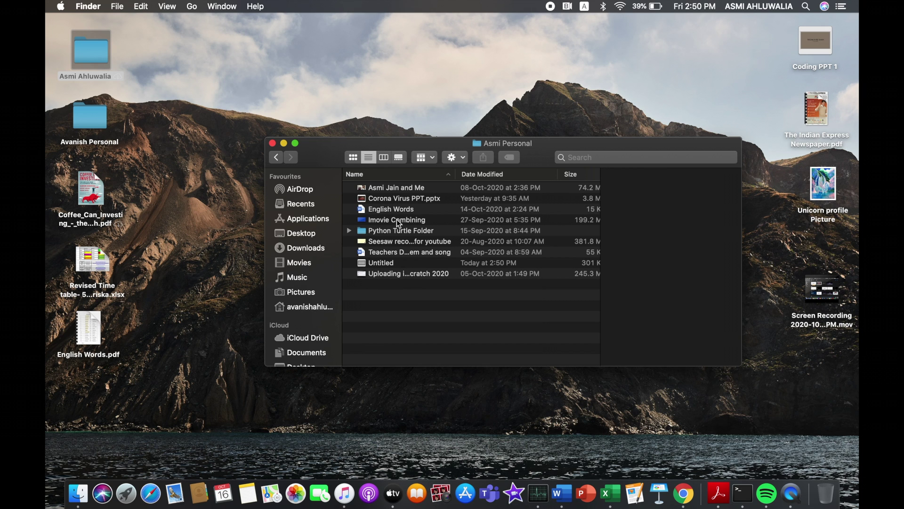
pyautogui.doubleClick(385, 260)
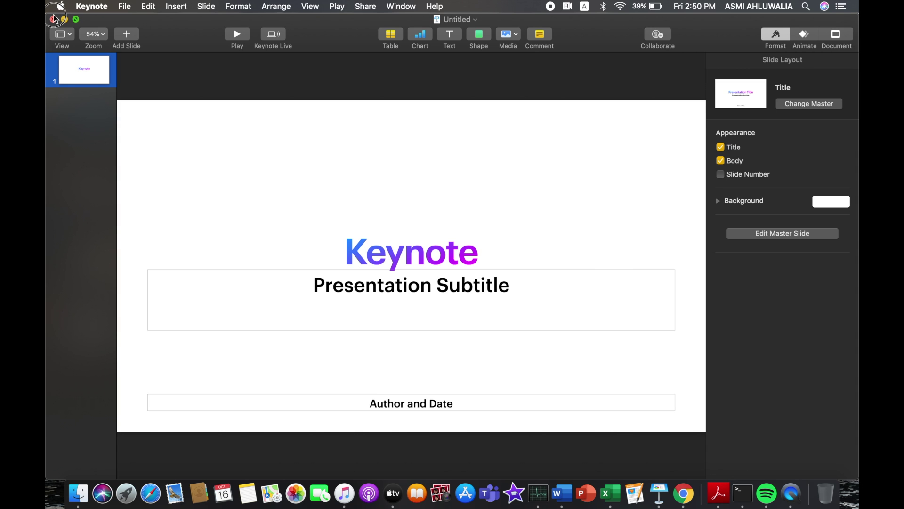
pyautogui.click(53, 19)
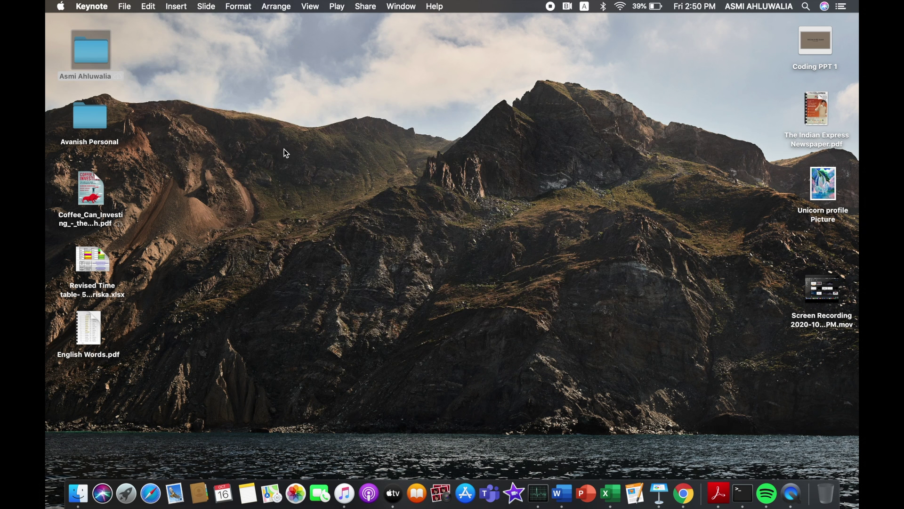